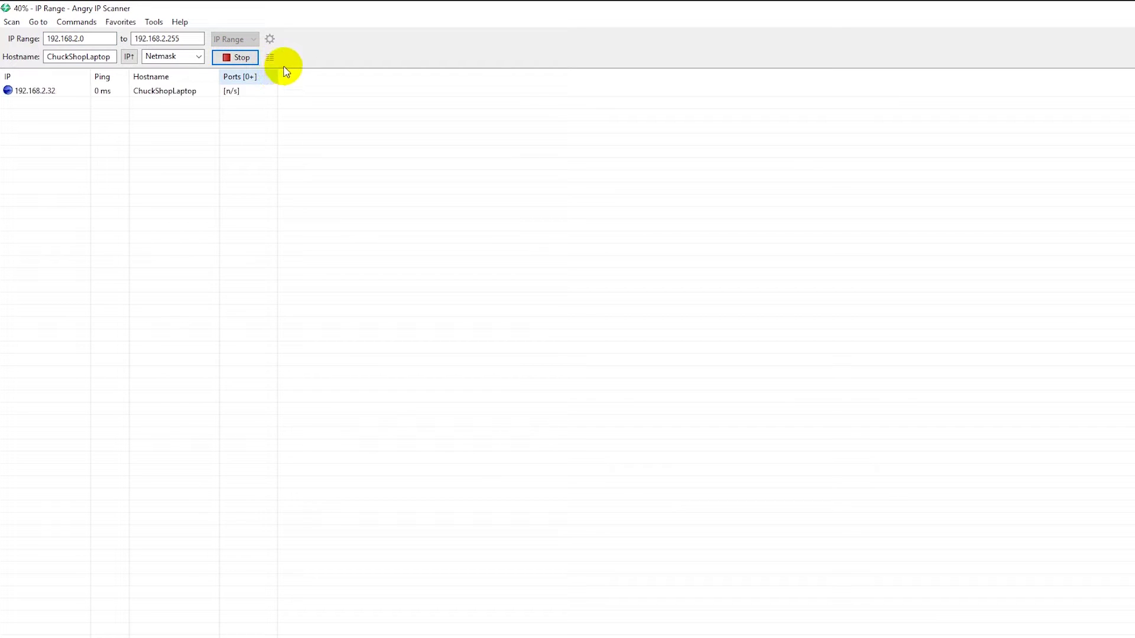
Stop the scan with PI-STAR listed at 192.168.2.61, then minimize Angry IP Scanner.
left_click(234, 57)
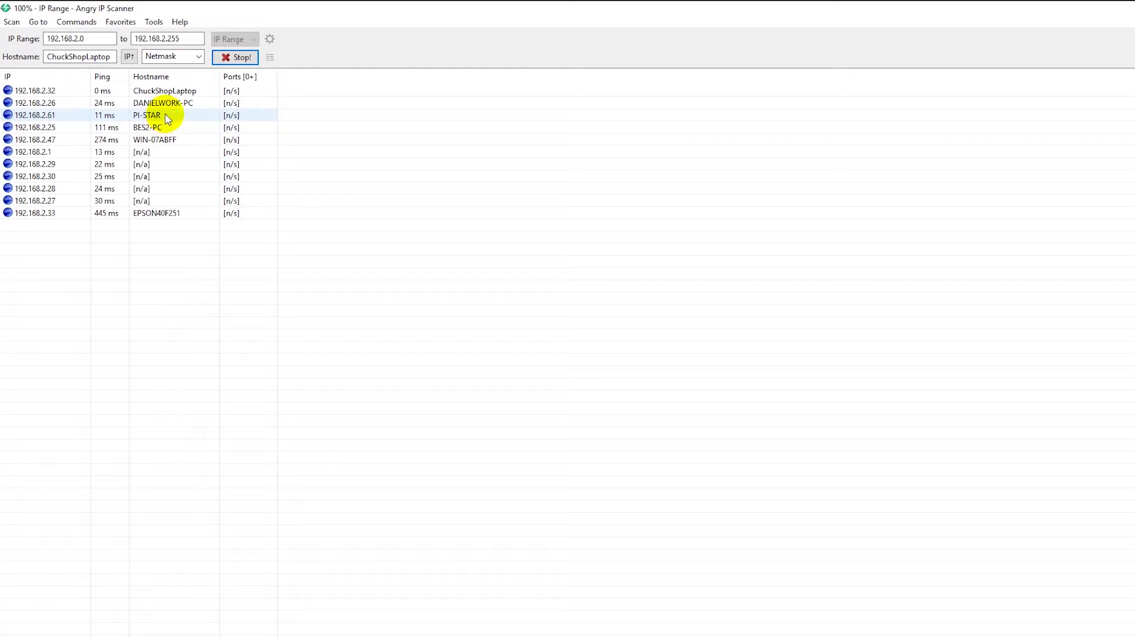
left_click(233, 57)
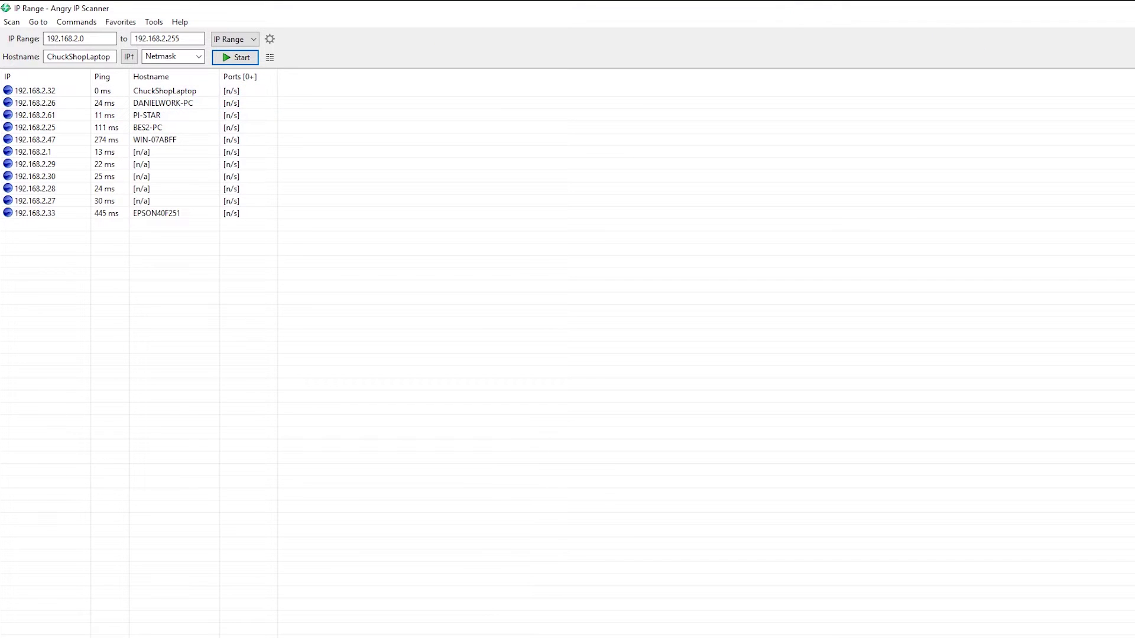
key("super+d")
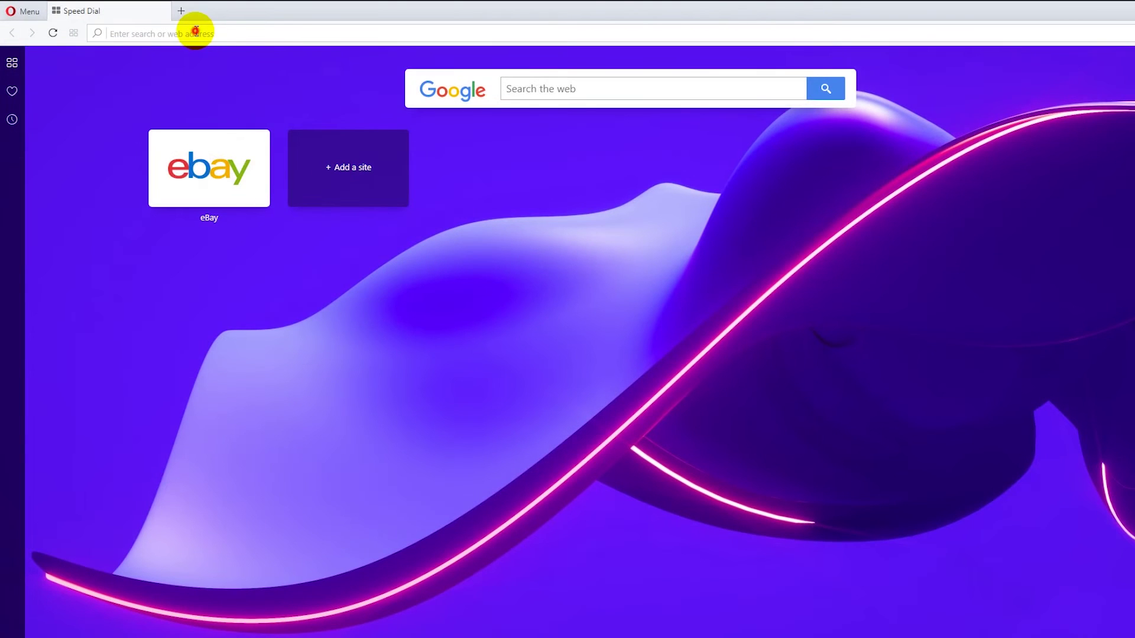
Try browsing to pi-star.local, which returns only search results.
type("PI")
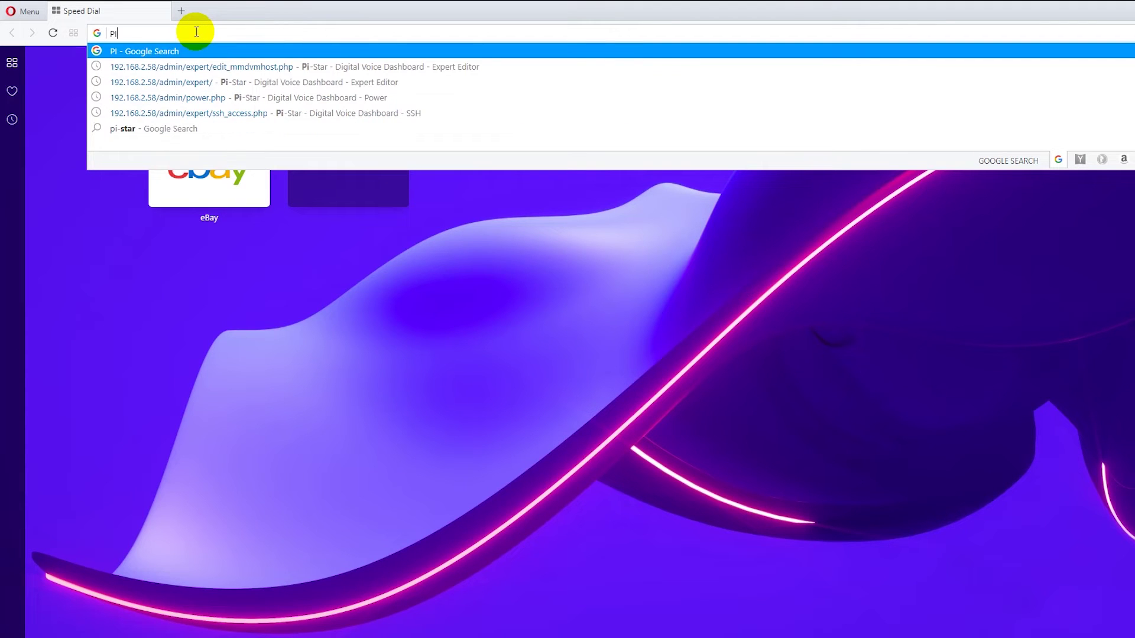
type("-STAR.LOCAL")
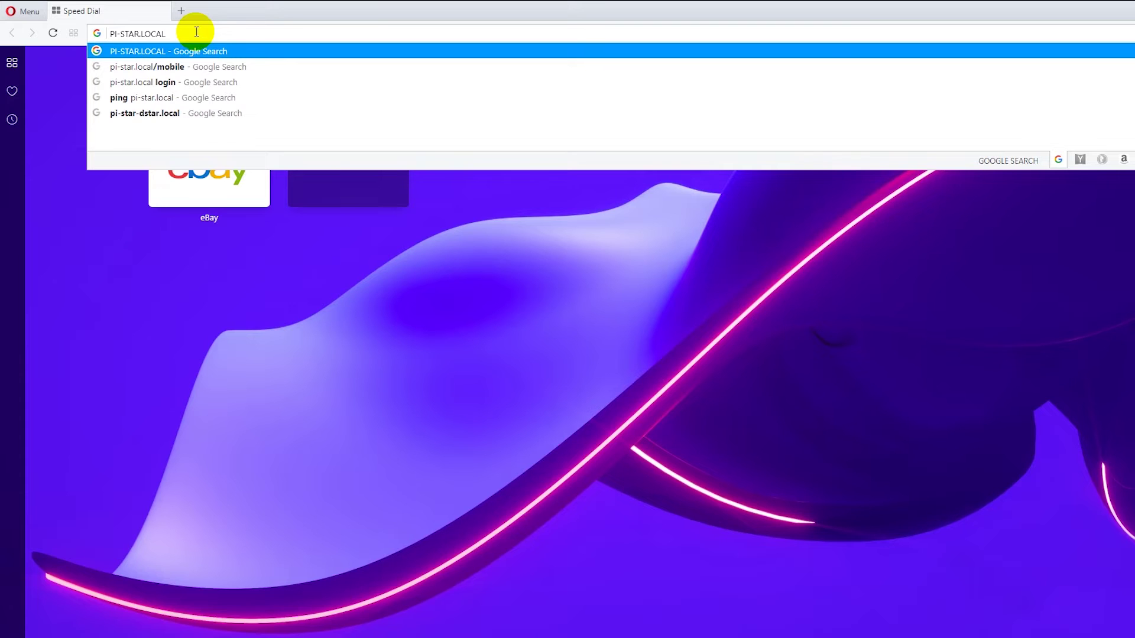
key("BackSpace")
key("BackSpace")
key("BackSpace")
key("BackSpace")
key("BackSpace")
key("BackSpace")
key("BackSpace")
key("BackSpace")
key("BackSpace")
key("BackSpace")
key("BackSpace")
key("BackSpace")
key("BackSpace")
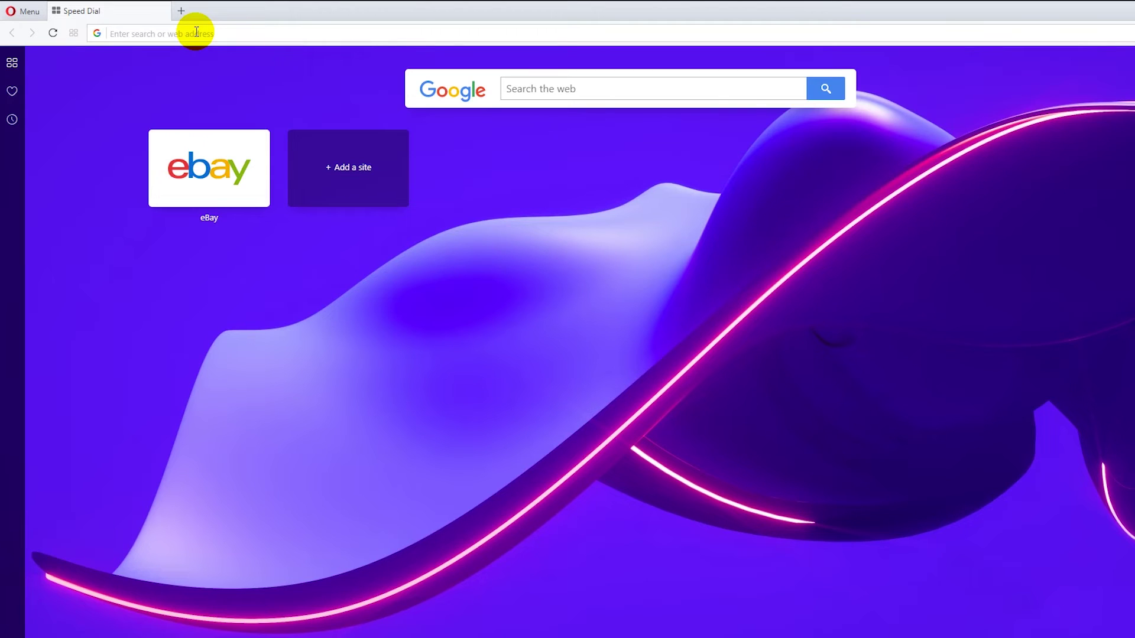
type("pi-")
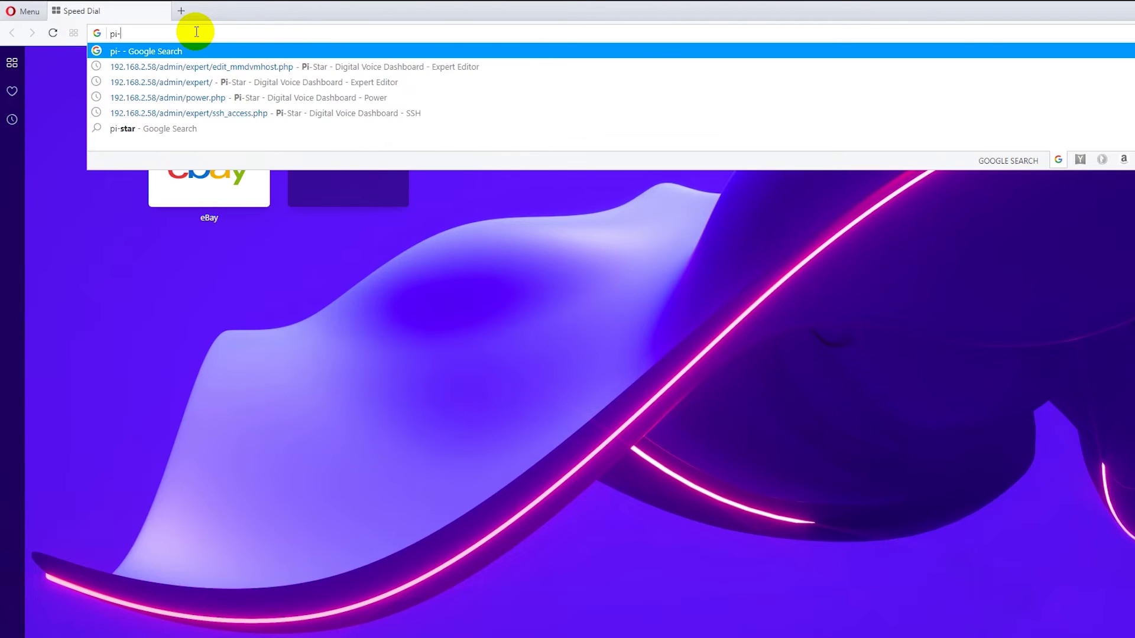
type("star.loc")
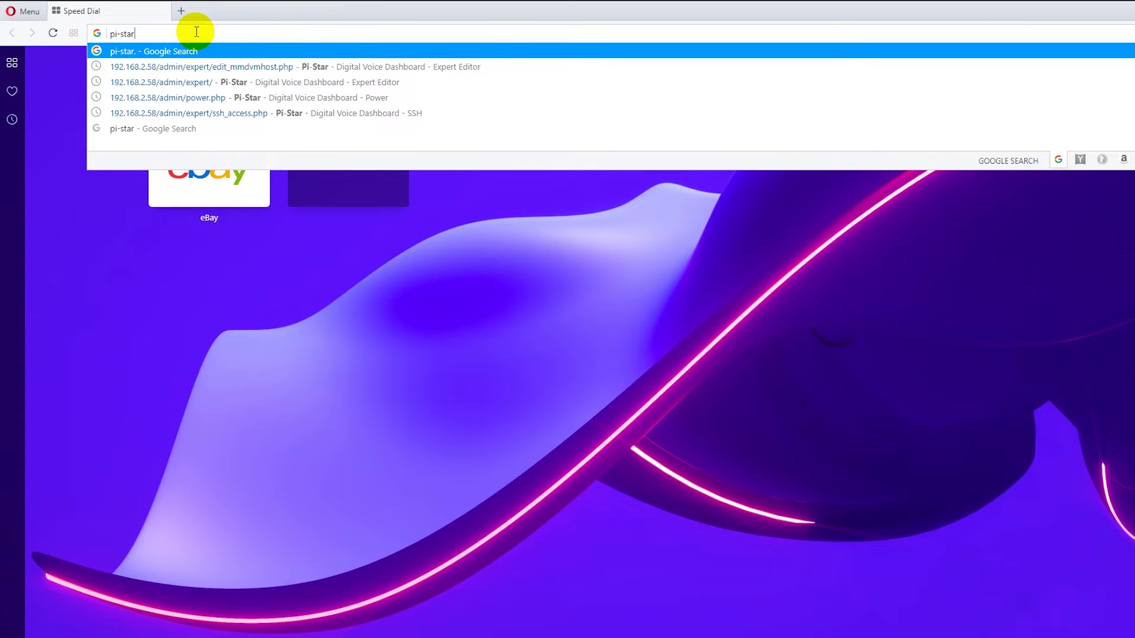
type("al")
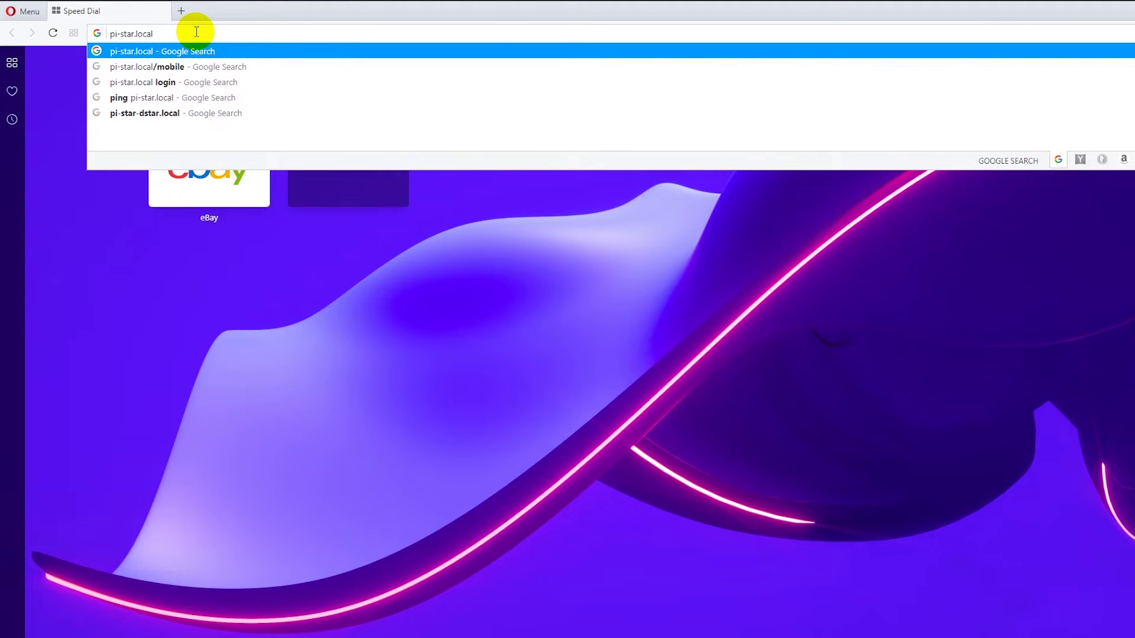
key("Return")
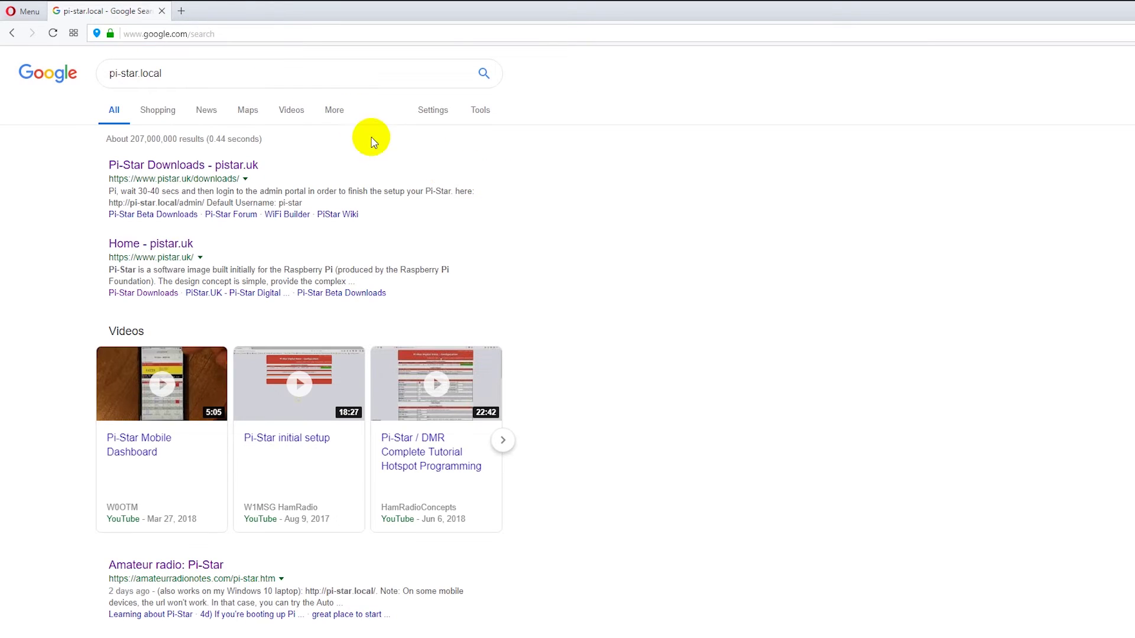
Replace the address with 192.168.2.61 and load the hotspot dashboard.
left_click_drag(222, 34, 124, 21)
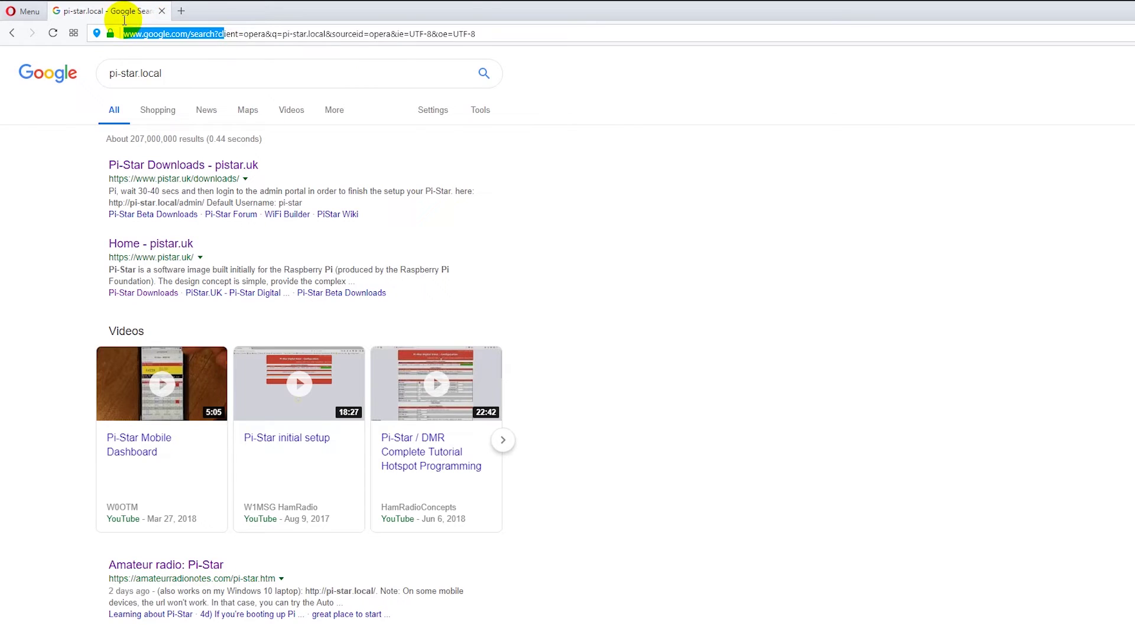
left_click_drag(486, 31, 50, 22)
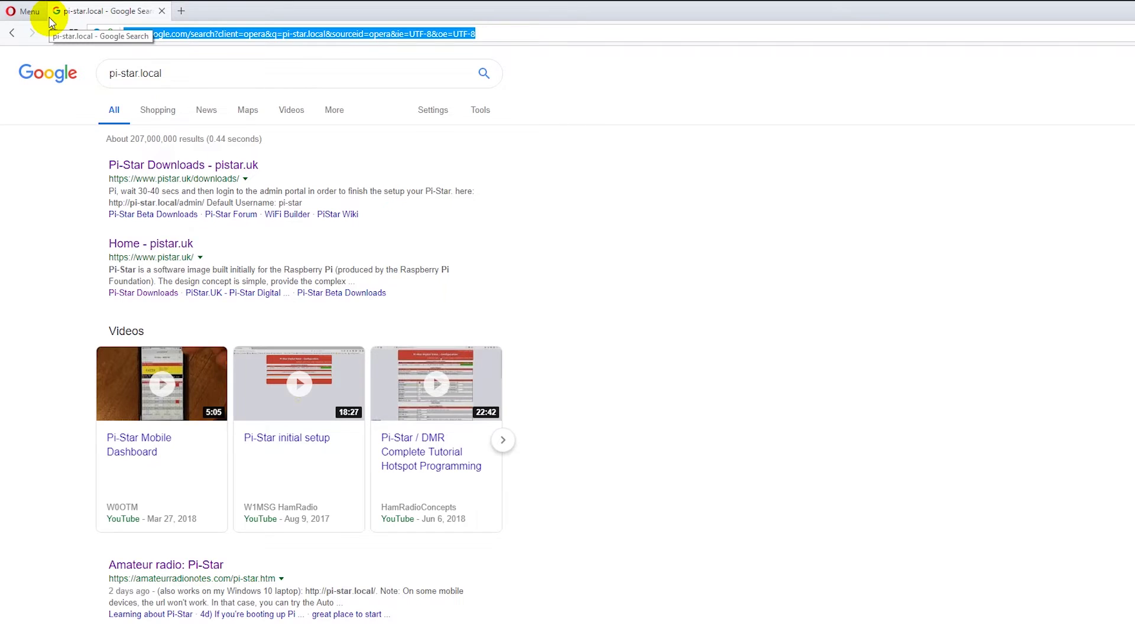
type("192.168")
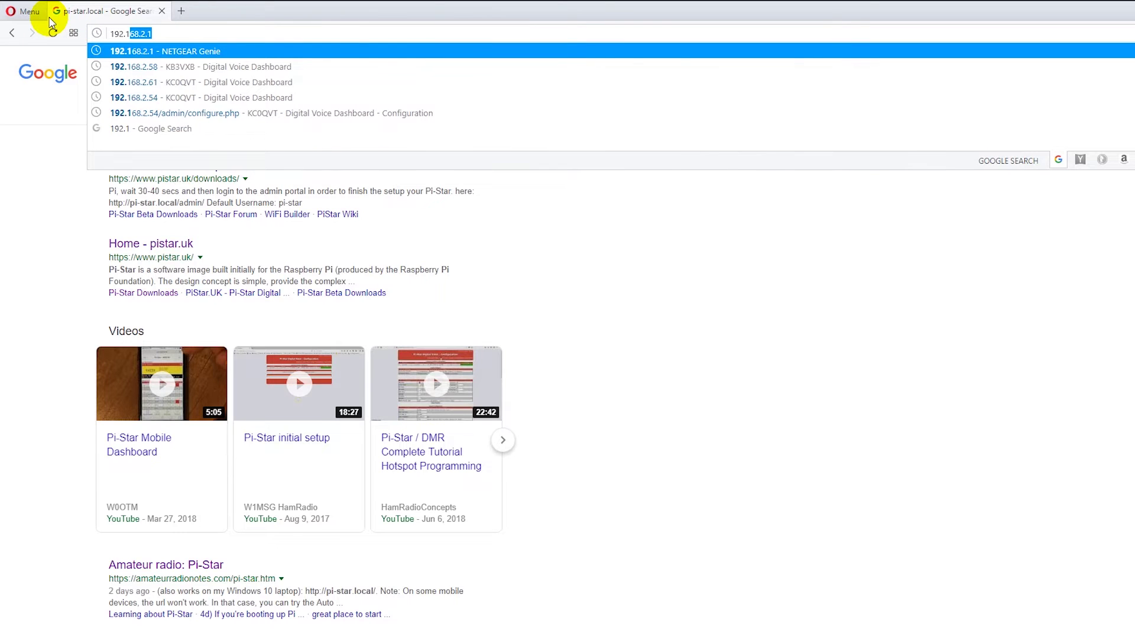
type(".2.61")
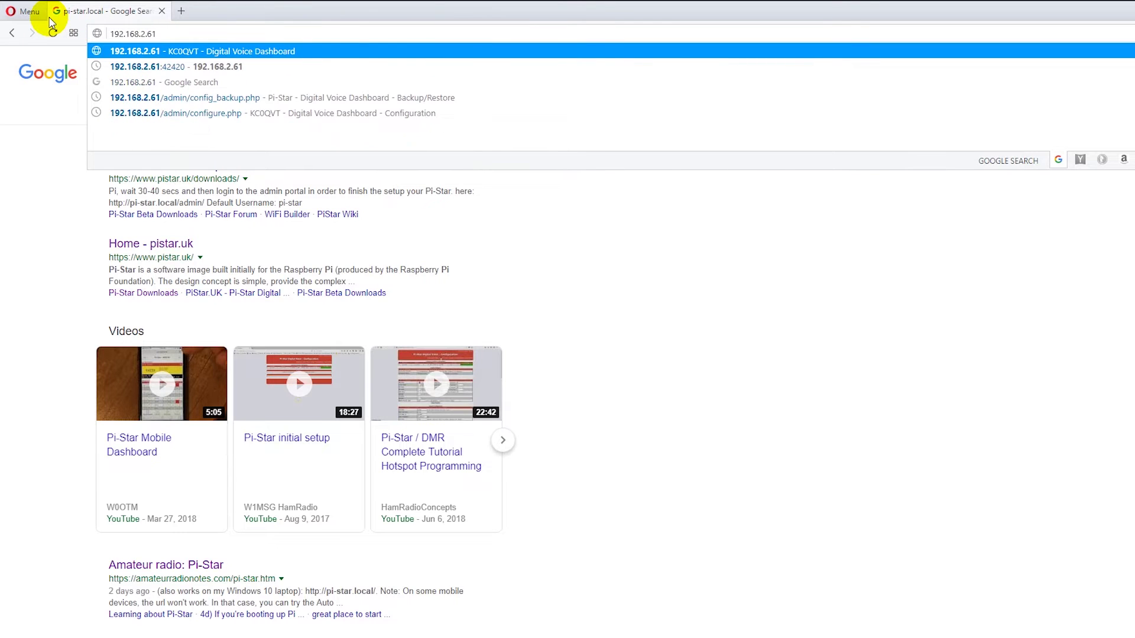
key("Return")
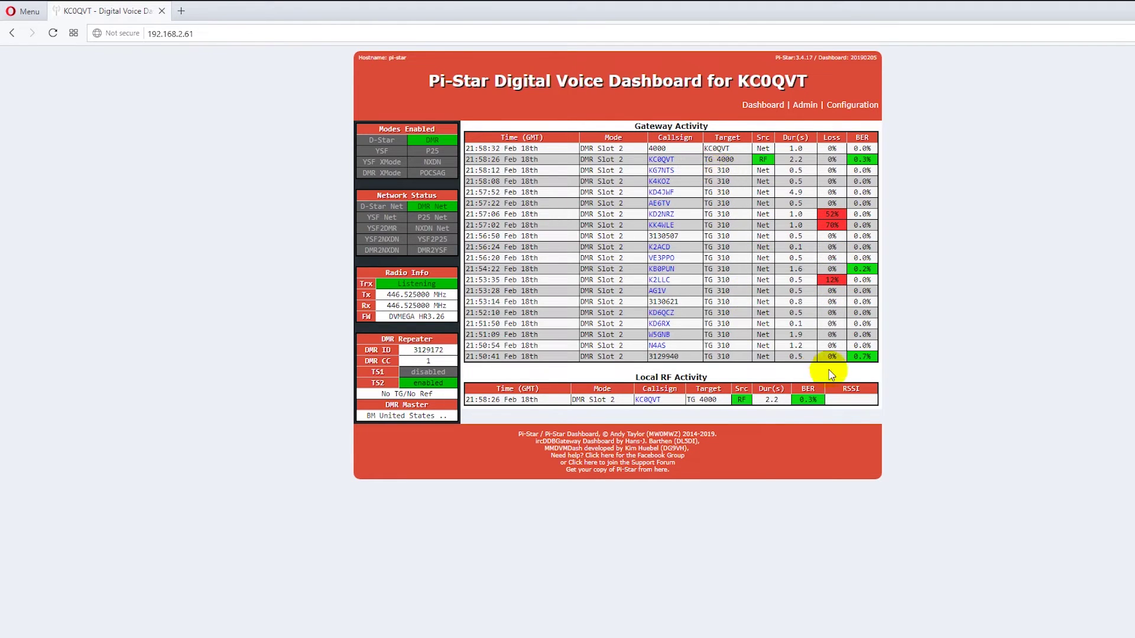
Open Configuration and sign in with the hotspot's admin username and password.
left_click(854, 107)
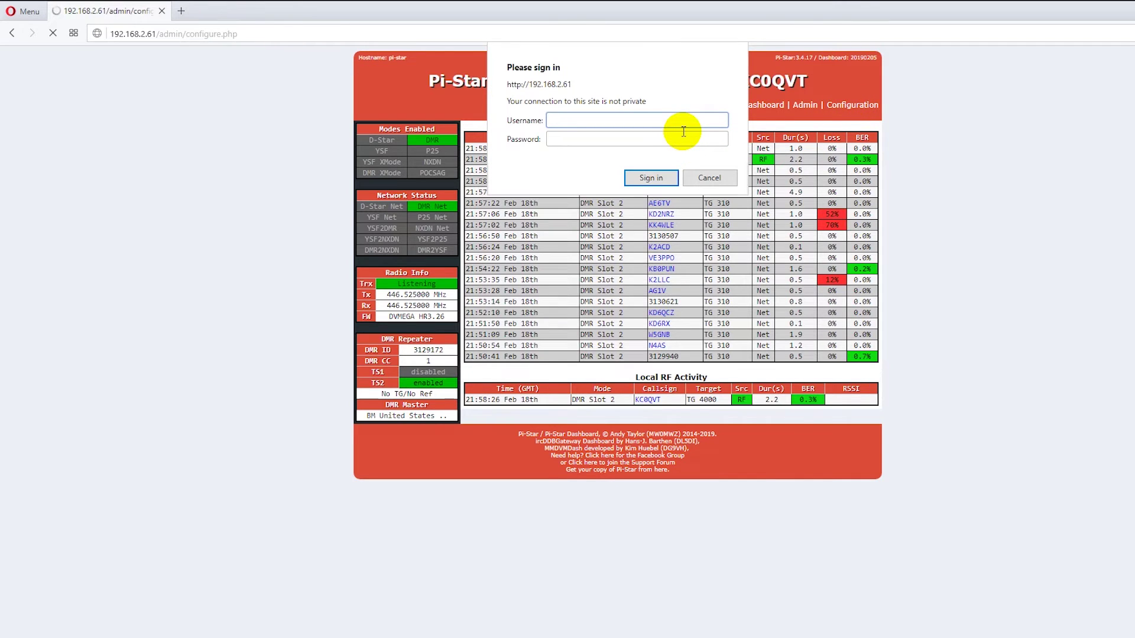
type("pi-star")
key("Tab")
type("raspberry")
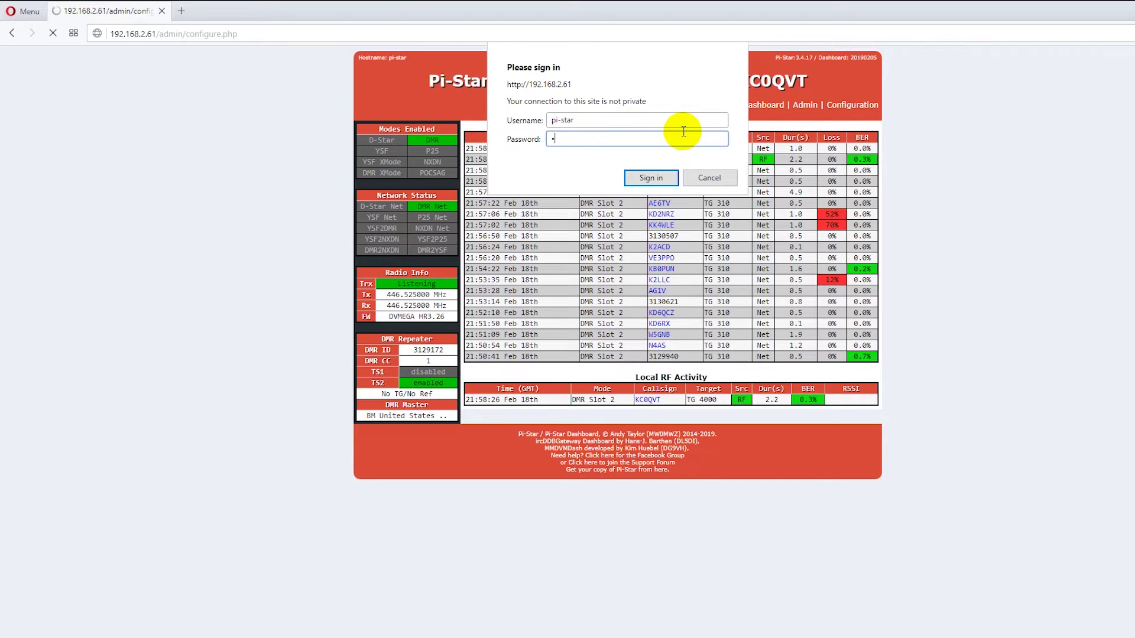
key("Return")
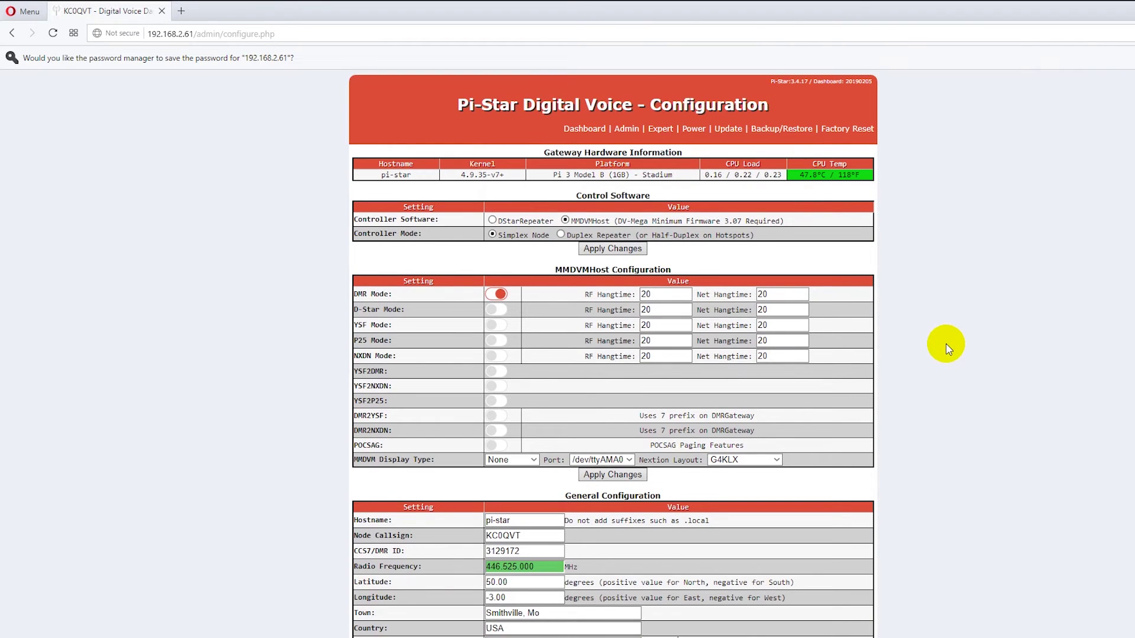
Review the Node Callsign, longitude and station URL settings.
scroll(945, 346, "down", 2)
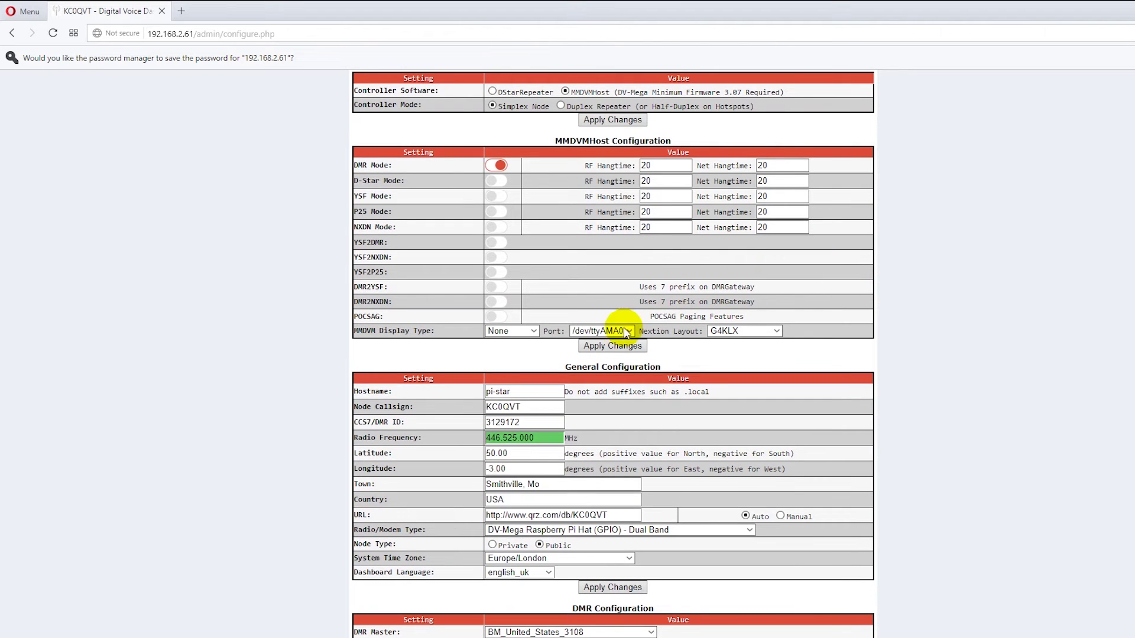
left_click(519, 407)
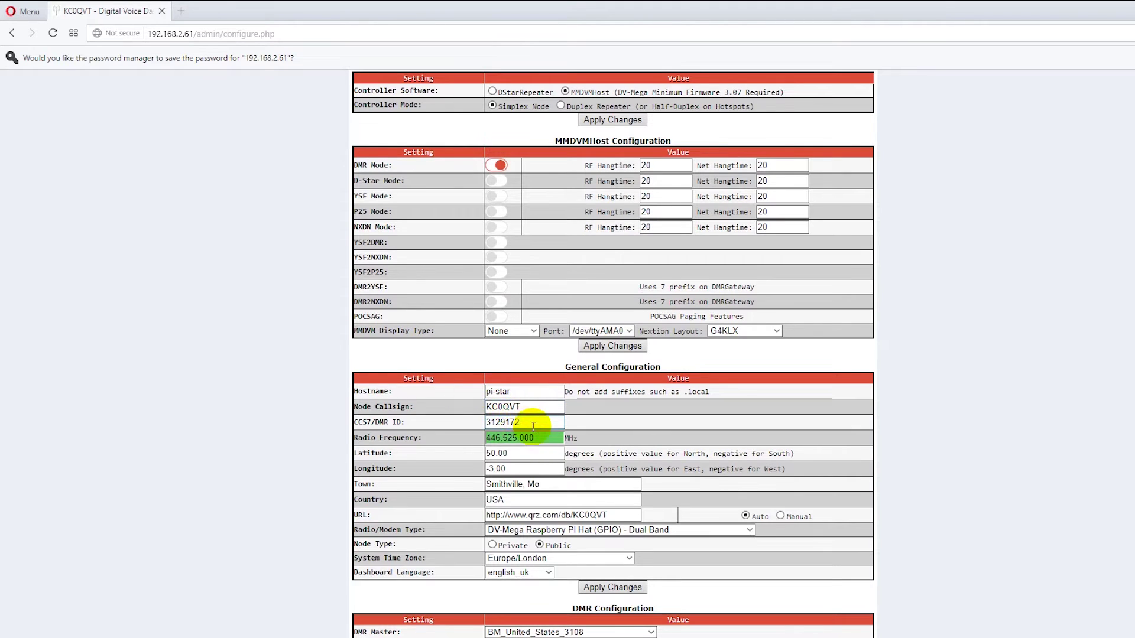
left_click(478, 453)
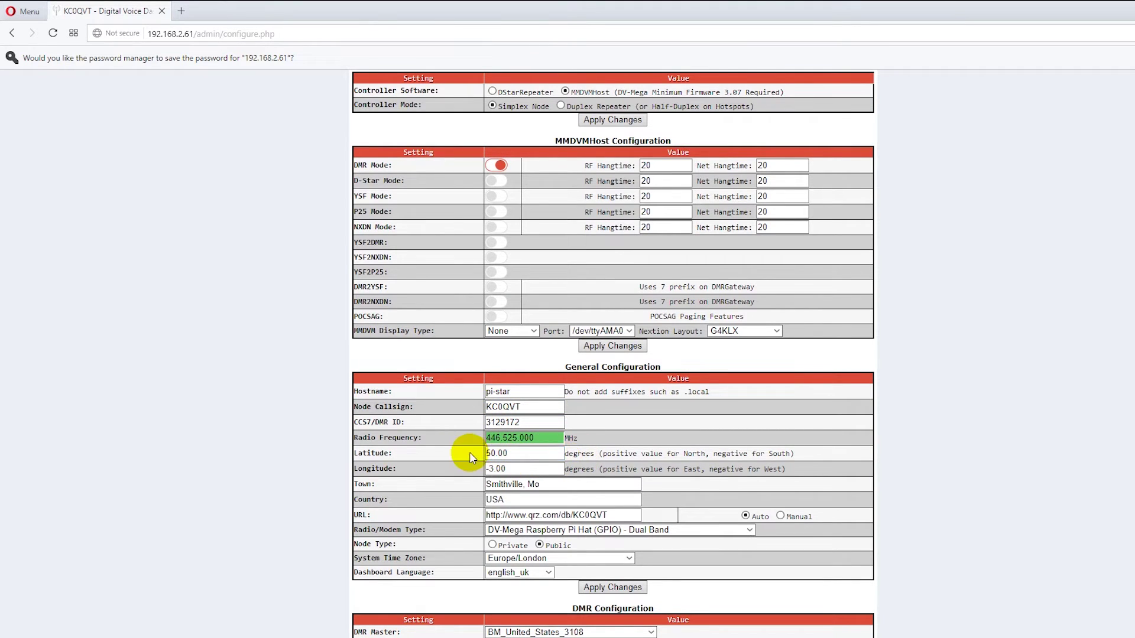
left_click(515, 468)
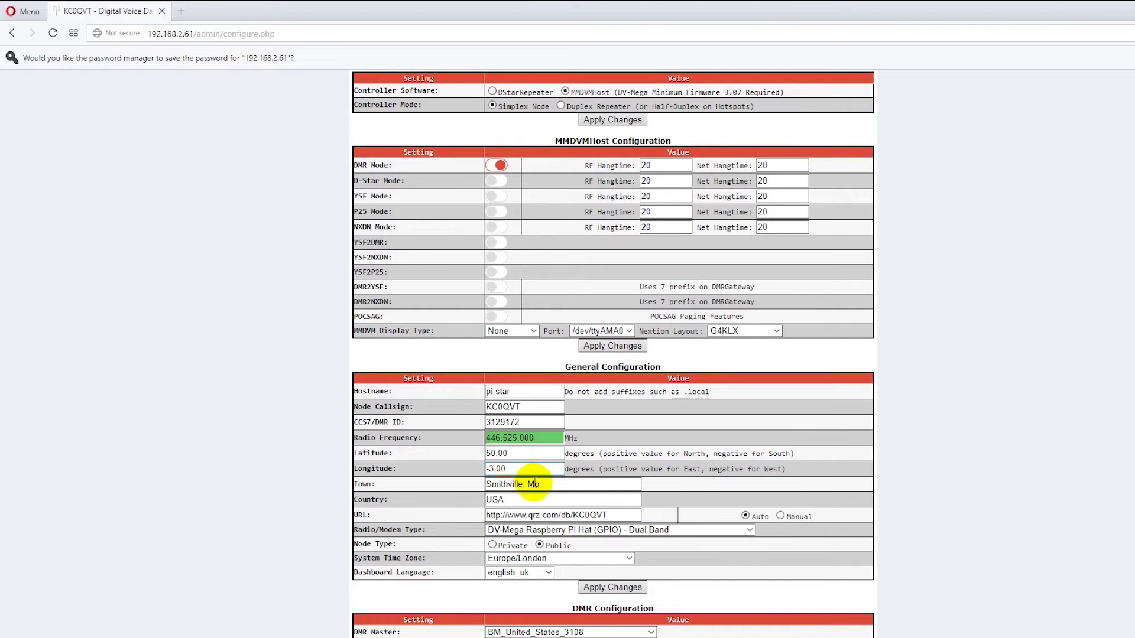
left_click(617, 518)
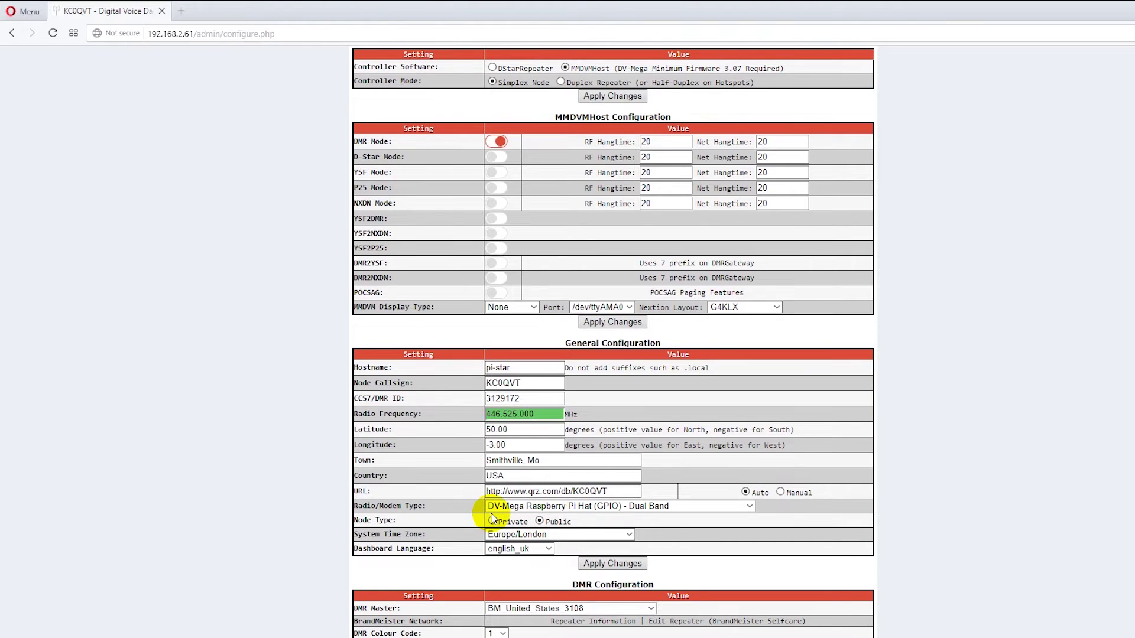
left_click(516, 398)
left_click_drag(516, 399, 475, 397)
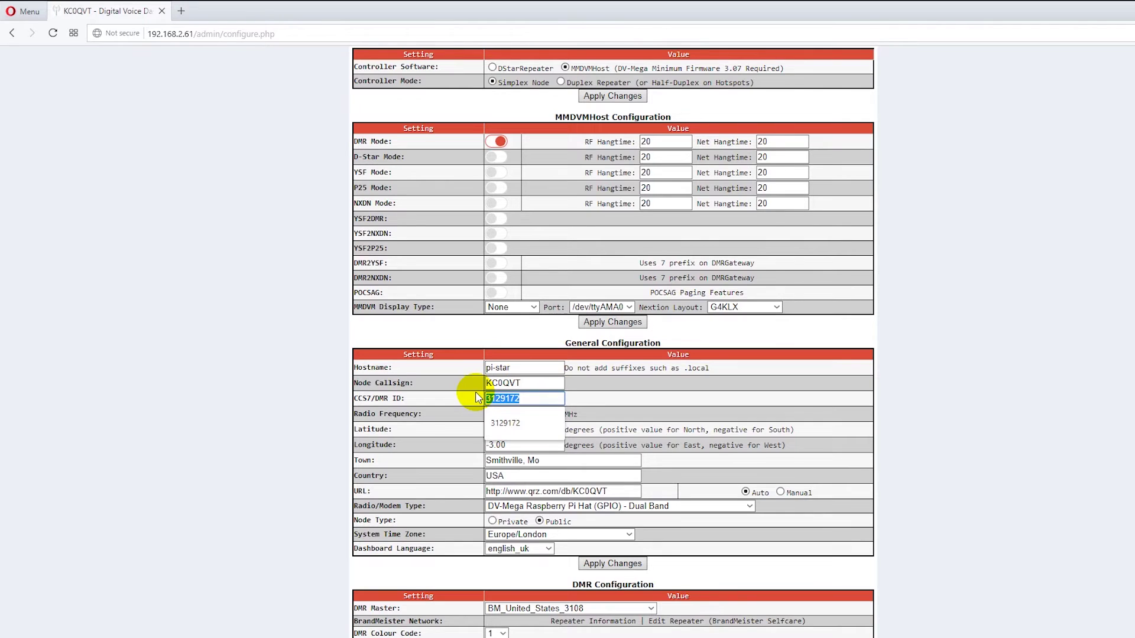
left_click(659, 400)
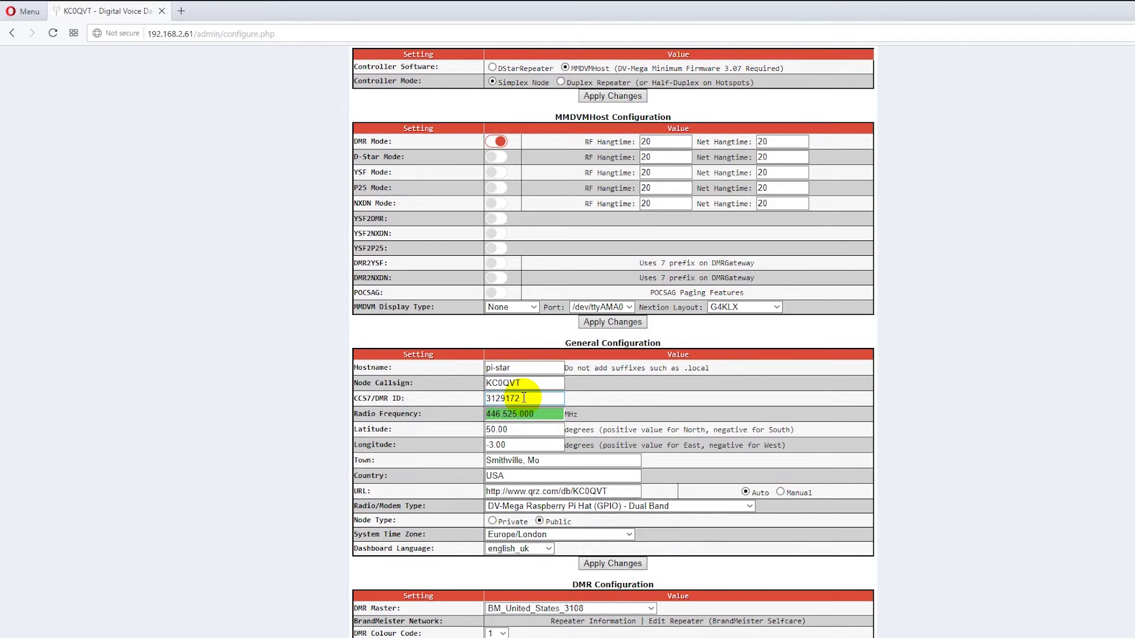
left_click(523, 398)
type("01")
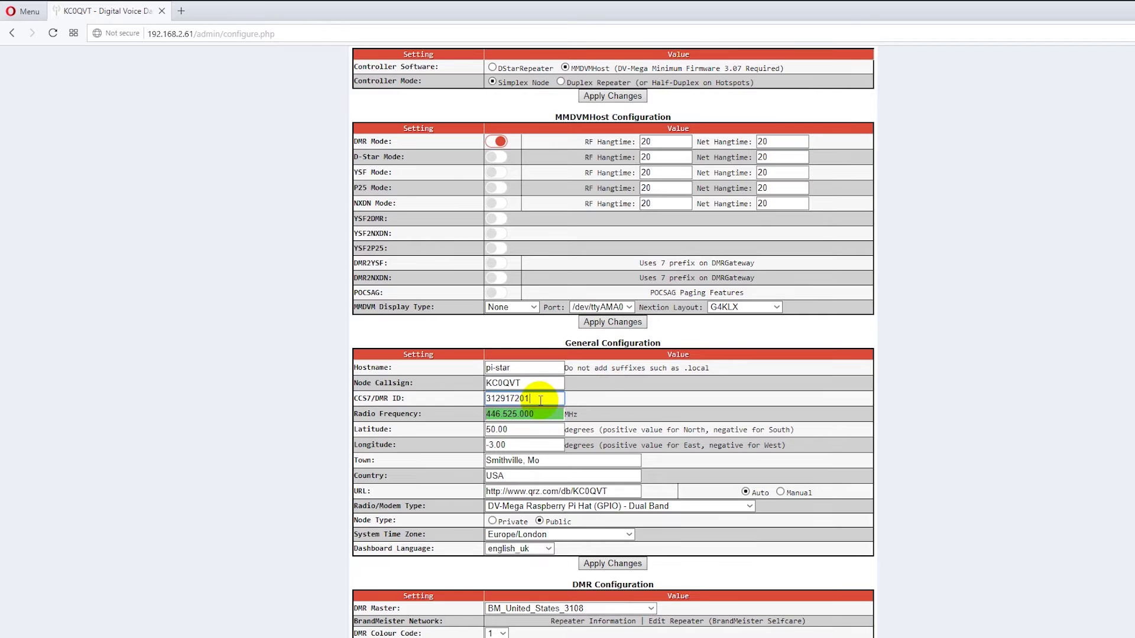
key("BackSpace")
key("BackSpace")
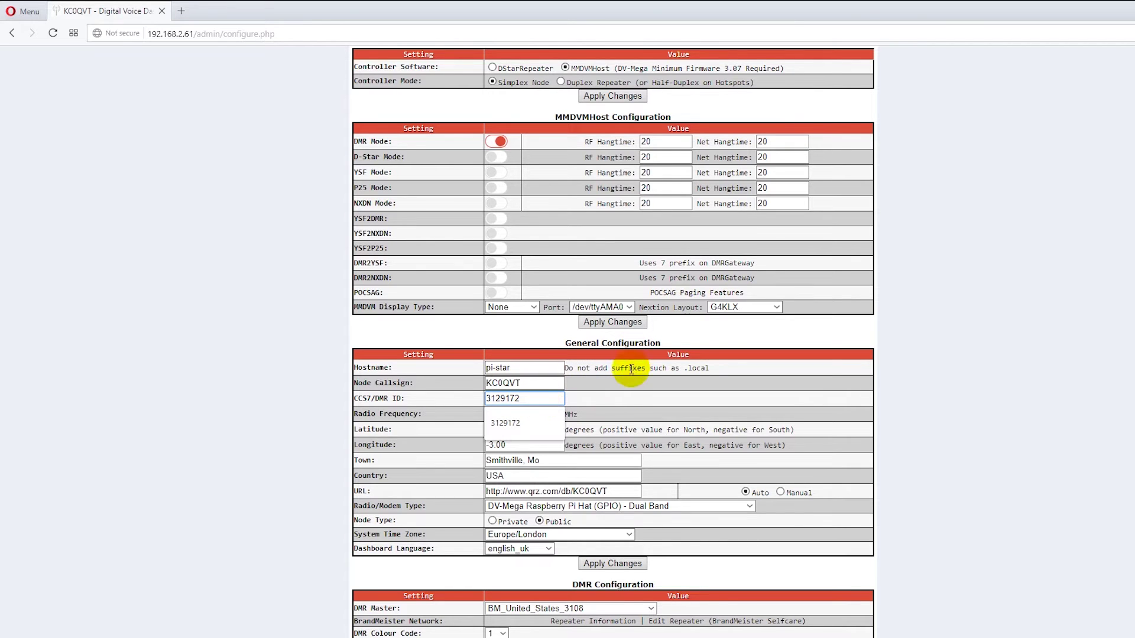
left_click(619, 398)
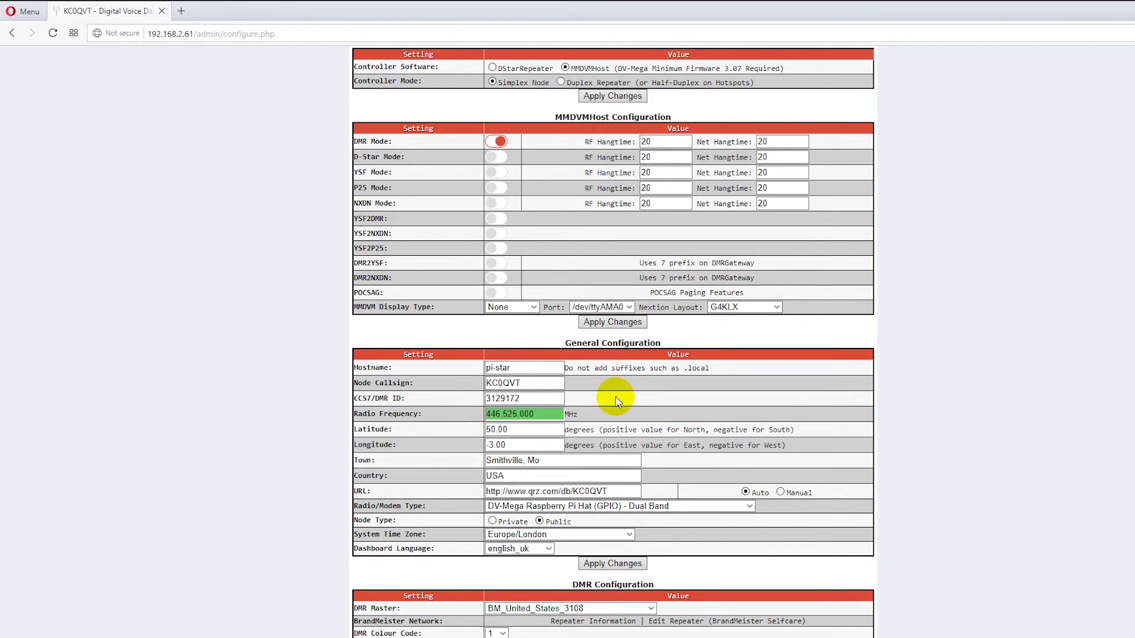
Set System Time Zone to America/Chicago and Dashboard Language to english_us.
left_click(622, 536)
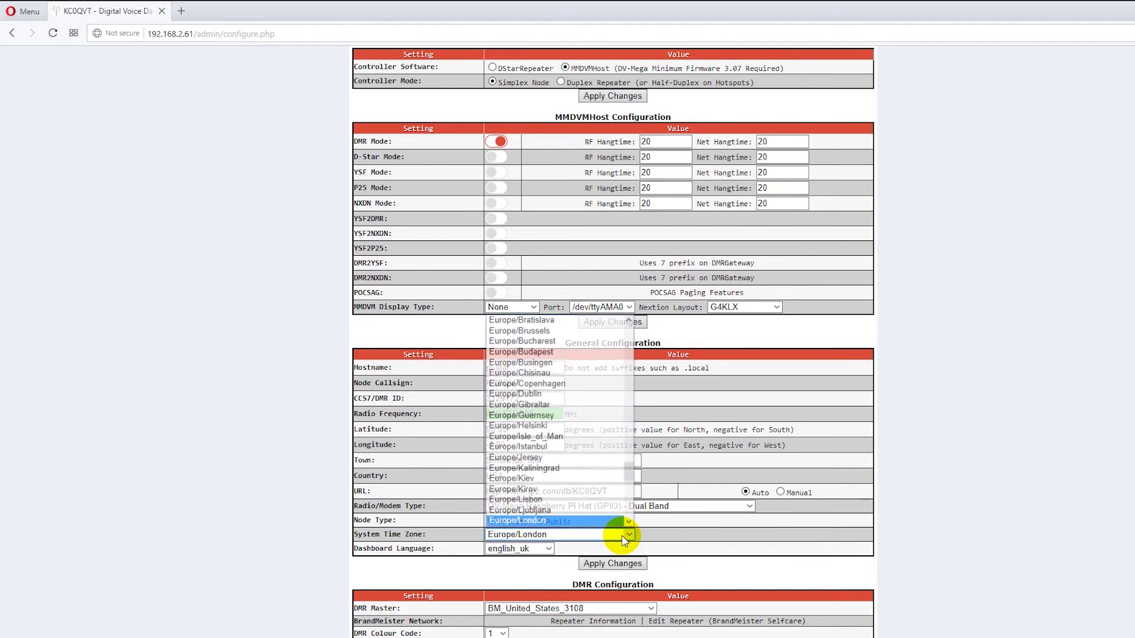
scroll(597, 470, "up", 20)
scroll(598, 476, "up", 15)
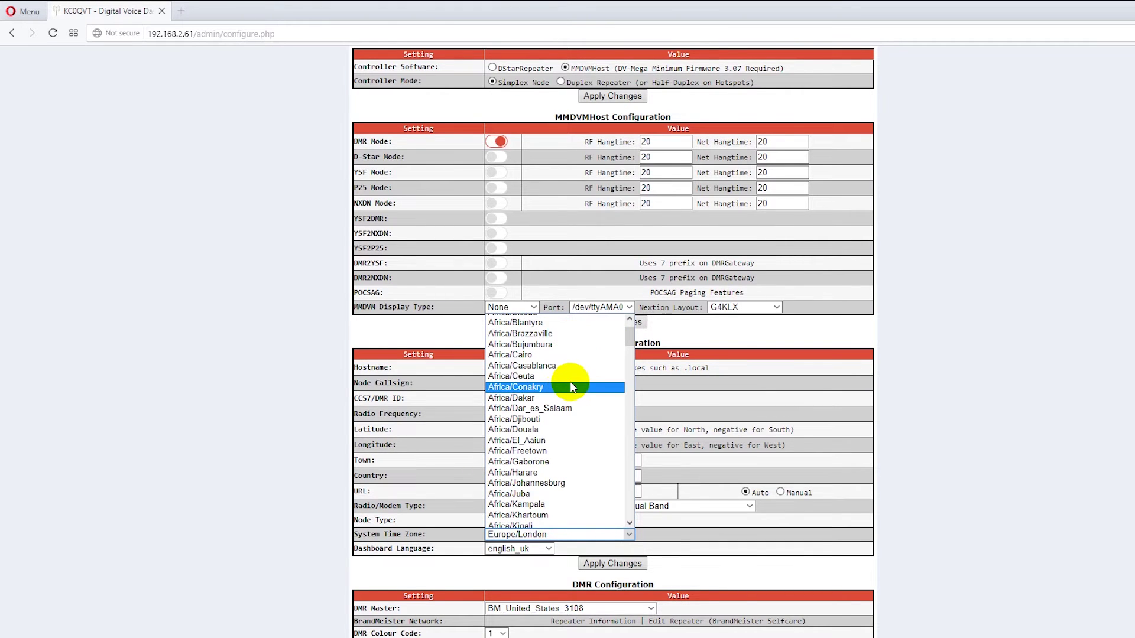
scroll(569, 385, "down", 20)
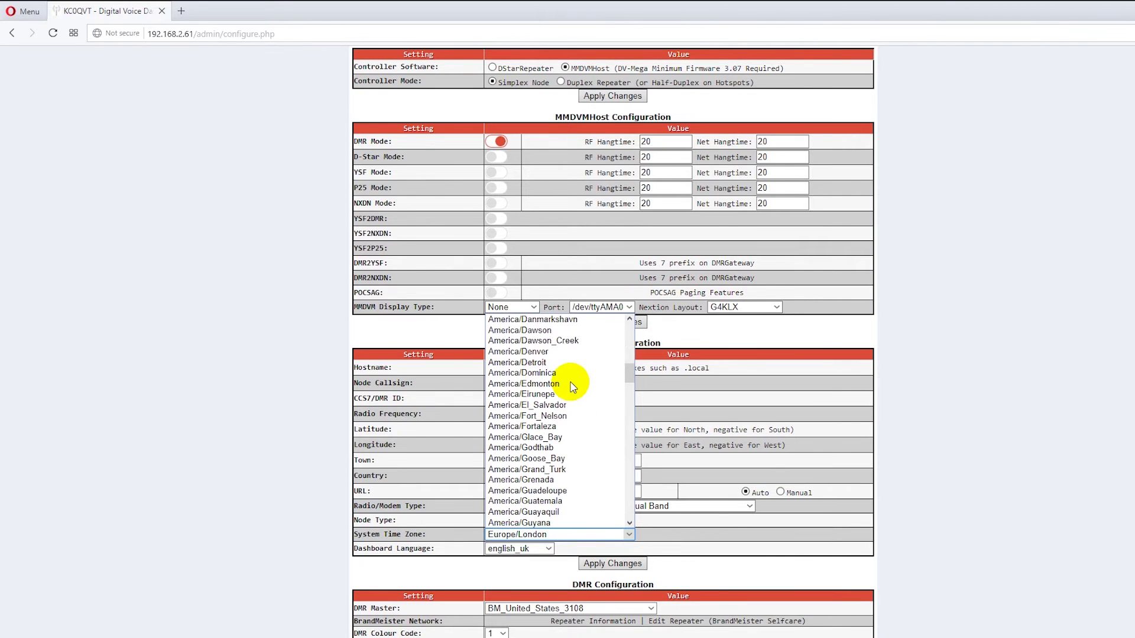
scroll(575, 385, "up", 5)
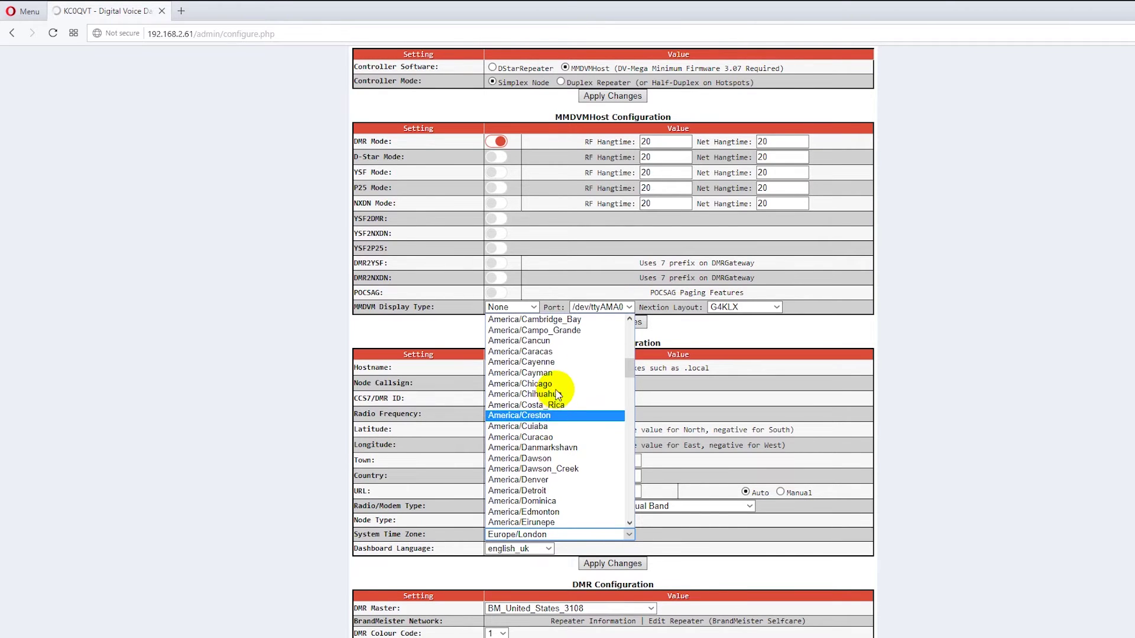
left_click(558, 387)
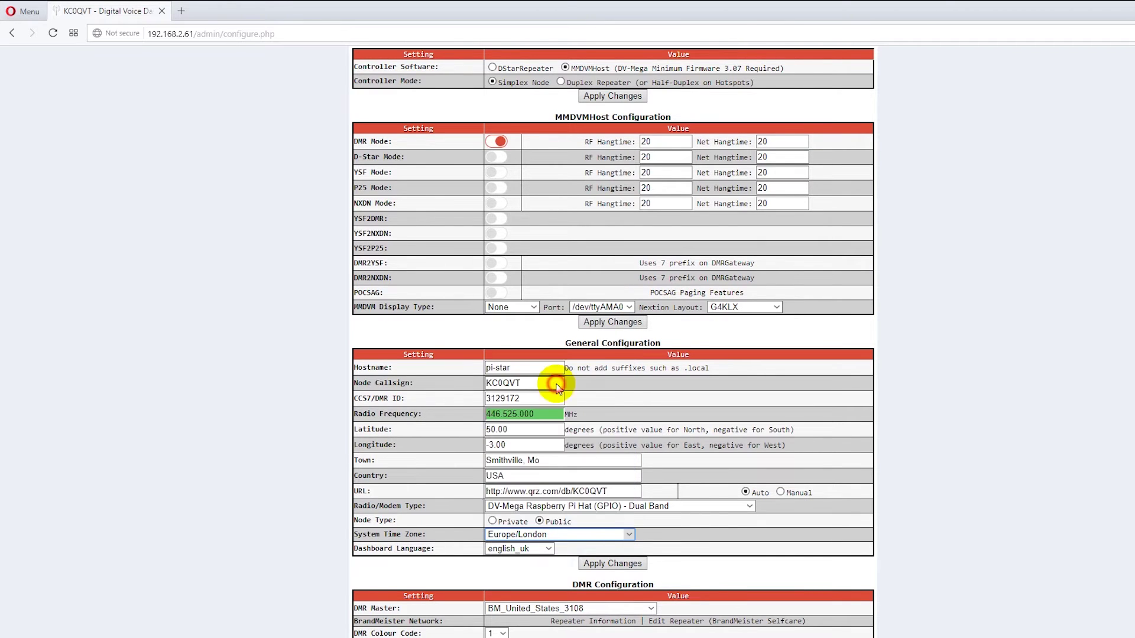
left_click(545, 548)
left_click(509, 397)
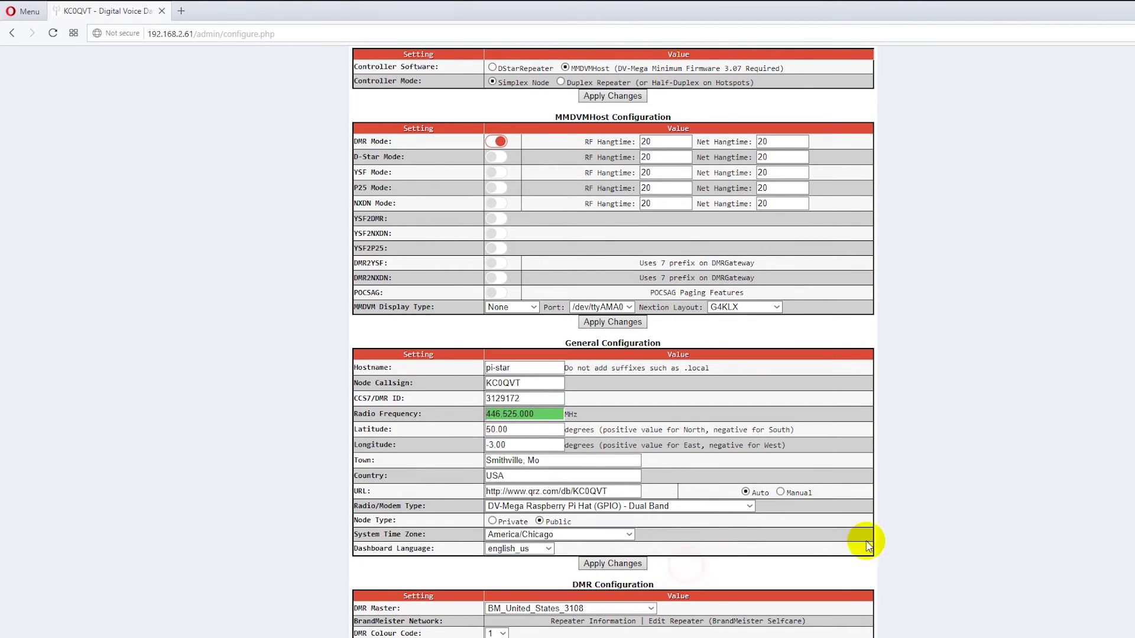
scroll(922, 542, "down", 3)
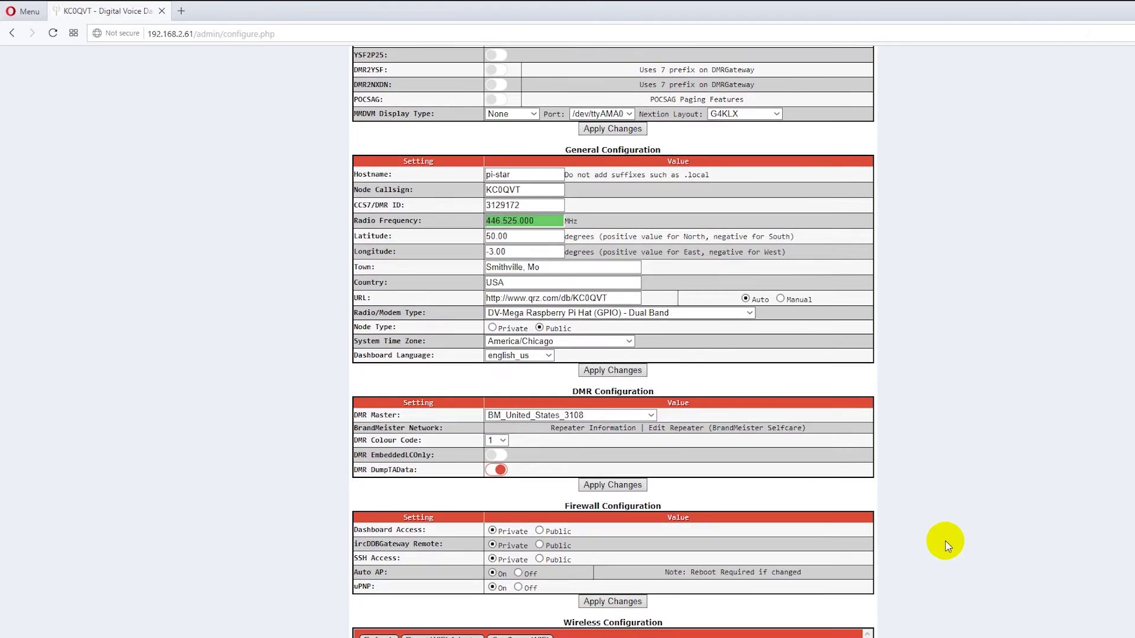
left_click(652, 416)
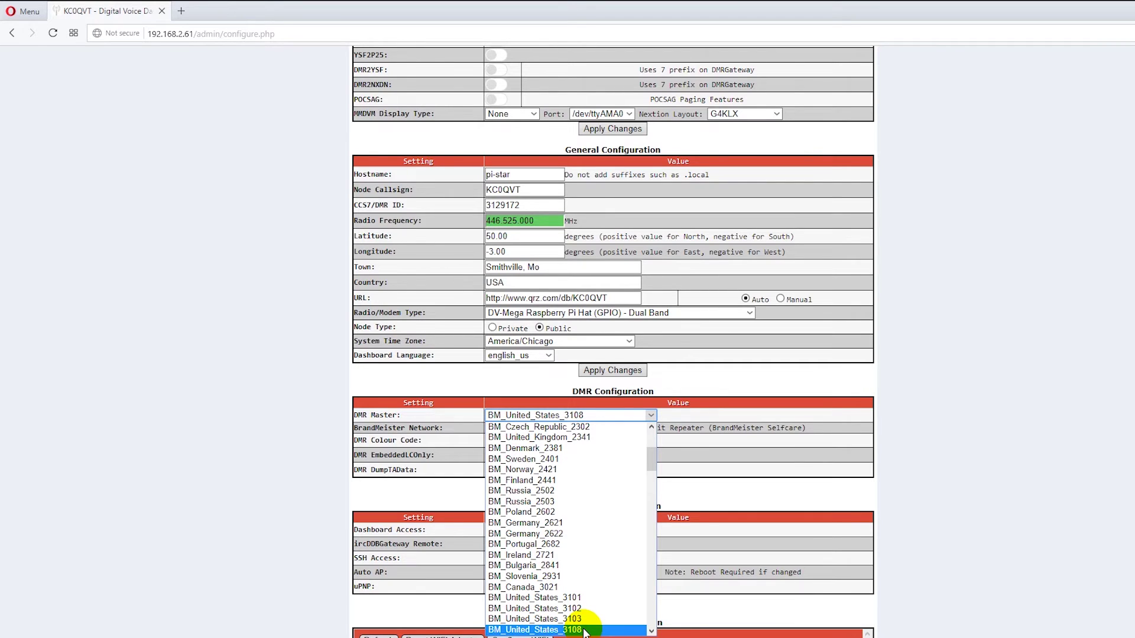
left_click(736, 505)
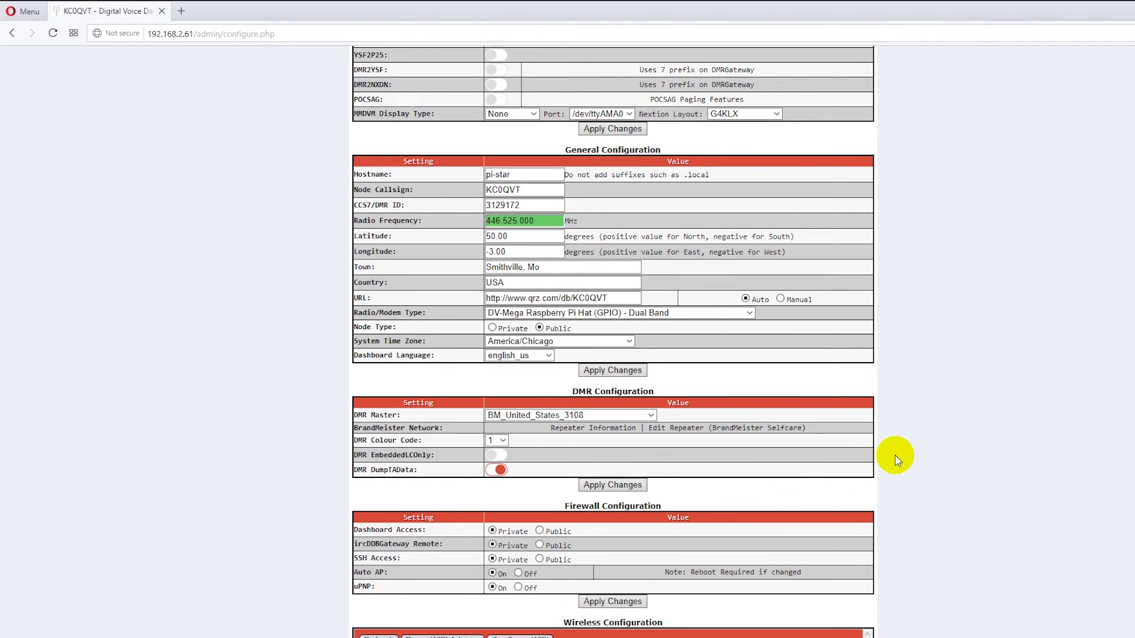
scroll(895, 455, "down", 1)
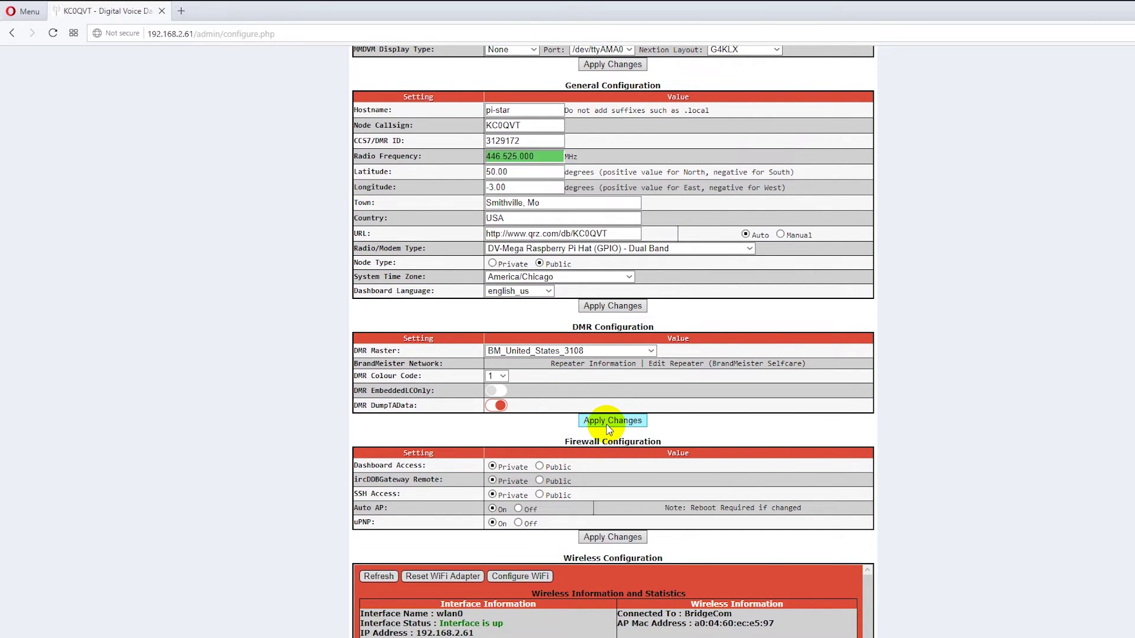
Add a second WiFi network entry and type the test router's SSID.
scroll(849, 461, "down", 3)
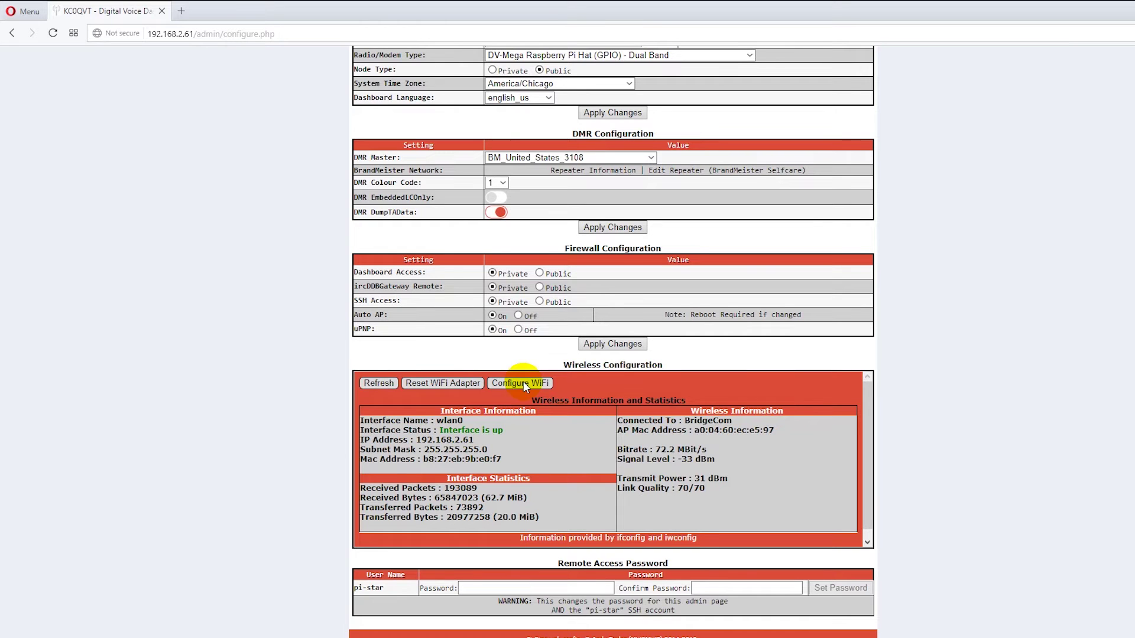
left_click(523, 383)
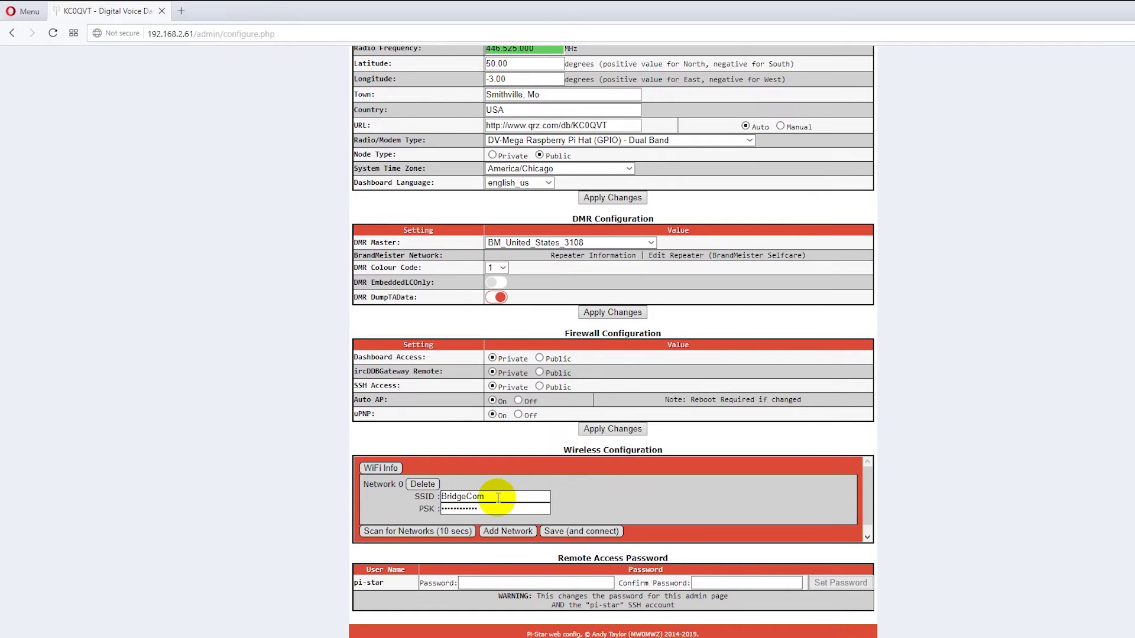
scroll(598, 477, "down", 1)
left_click(506, 521)
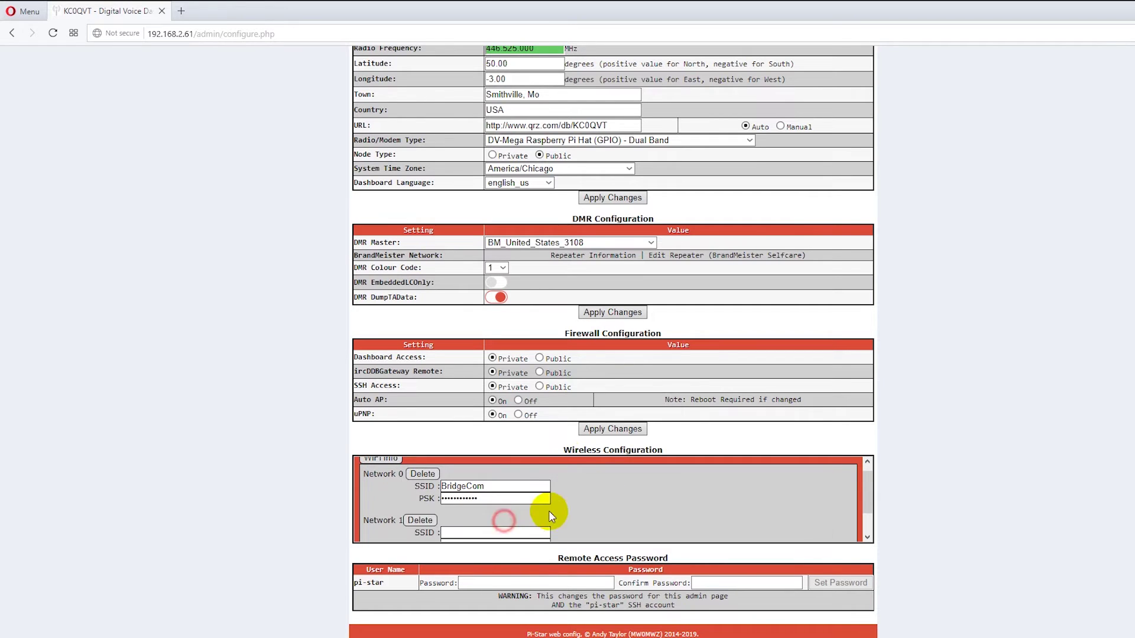
scroll(652, 483, "down", 1)
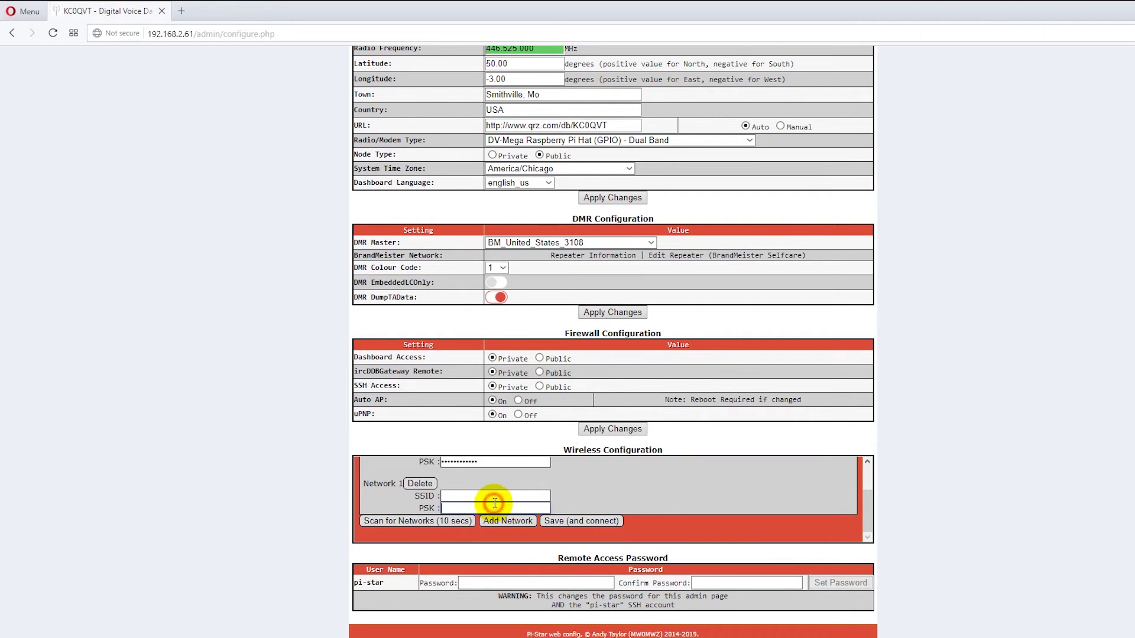
left_click(493, 496)
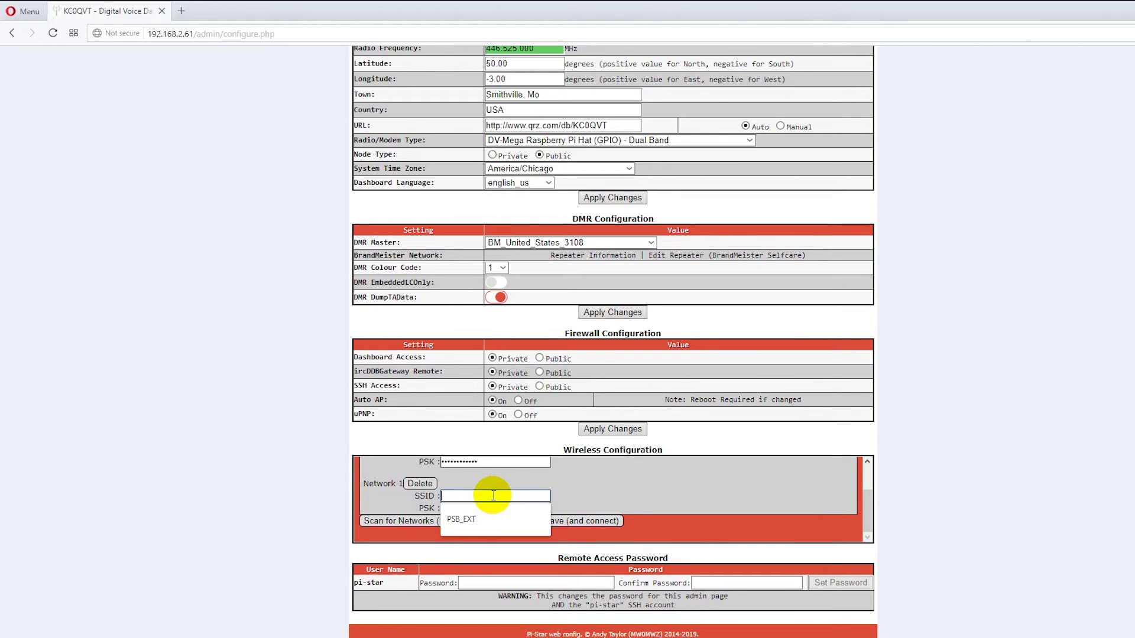
type("Joe's Test")
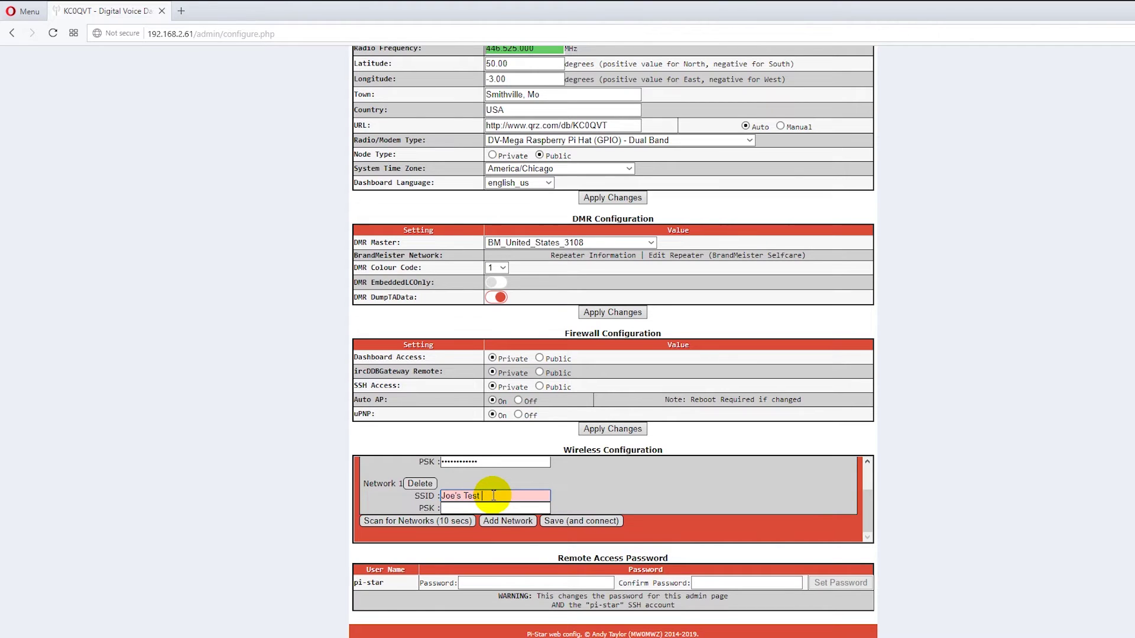
type(" Router")
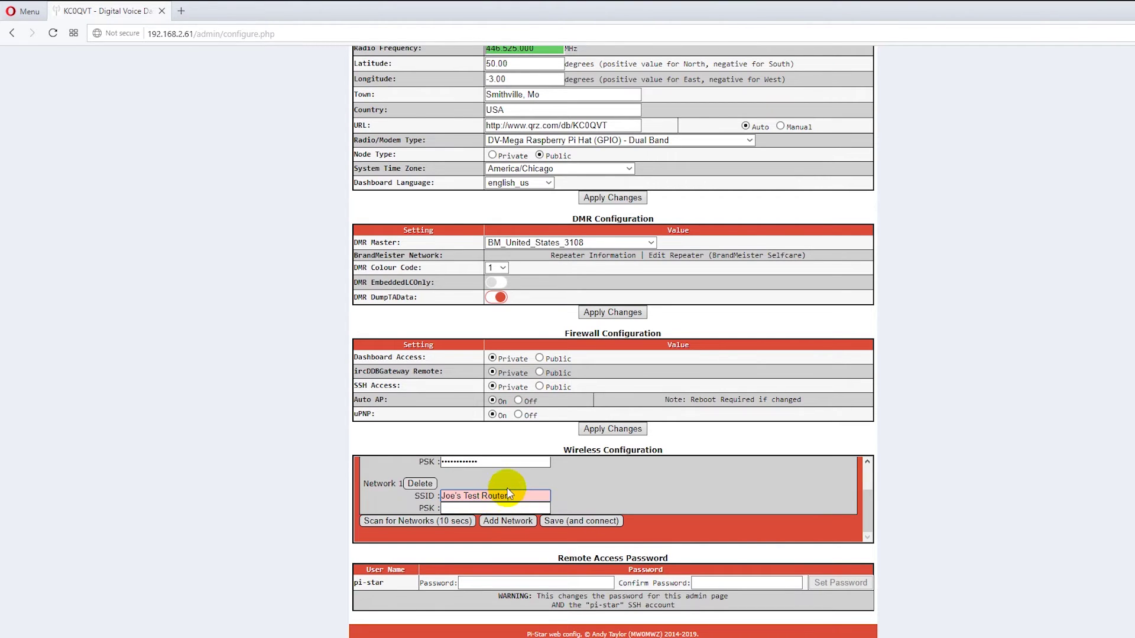
Remove the apostrophe from the SSID, enter the PSK, then delete the test router entry.
left_click(494, 507)
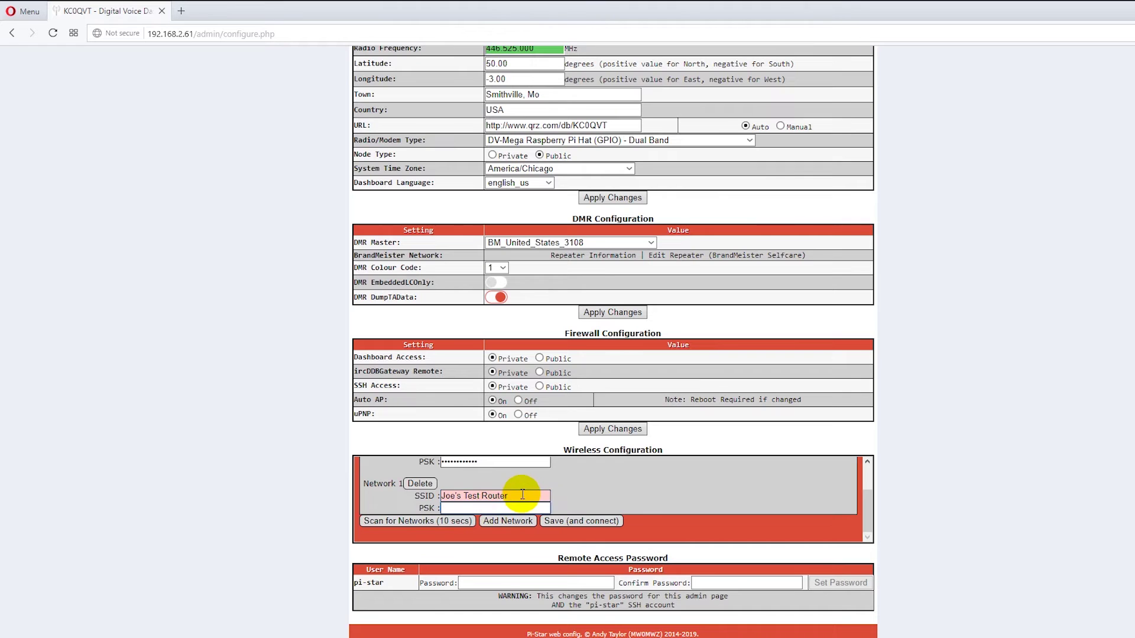
left_click(460, 495)
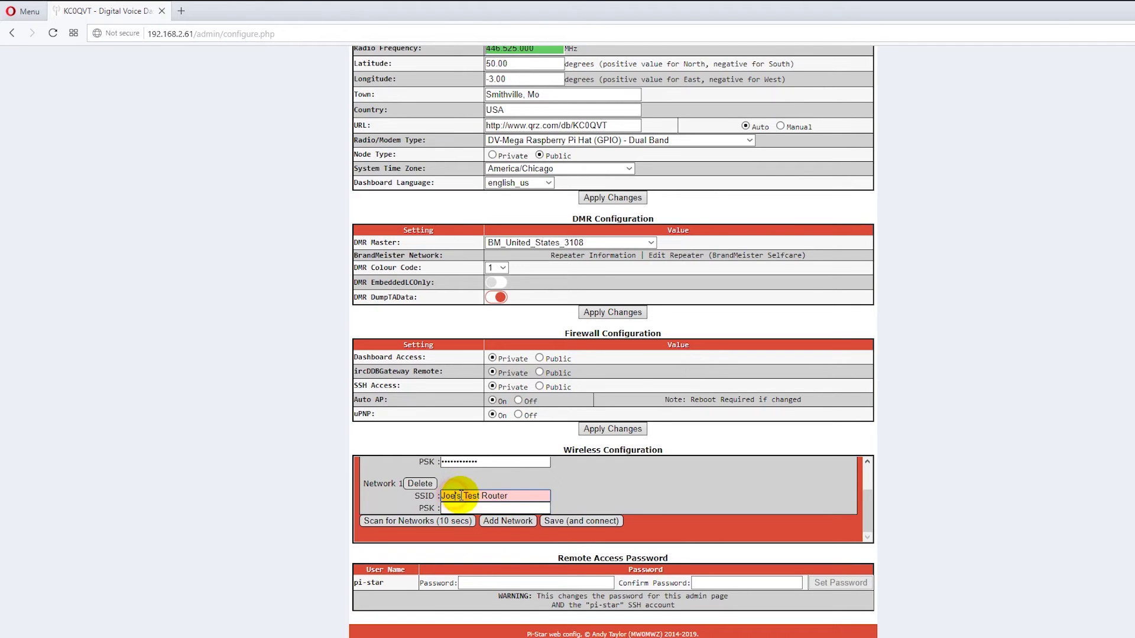
key("BackSpace")
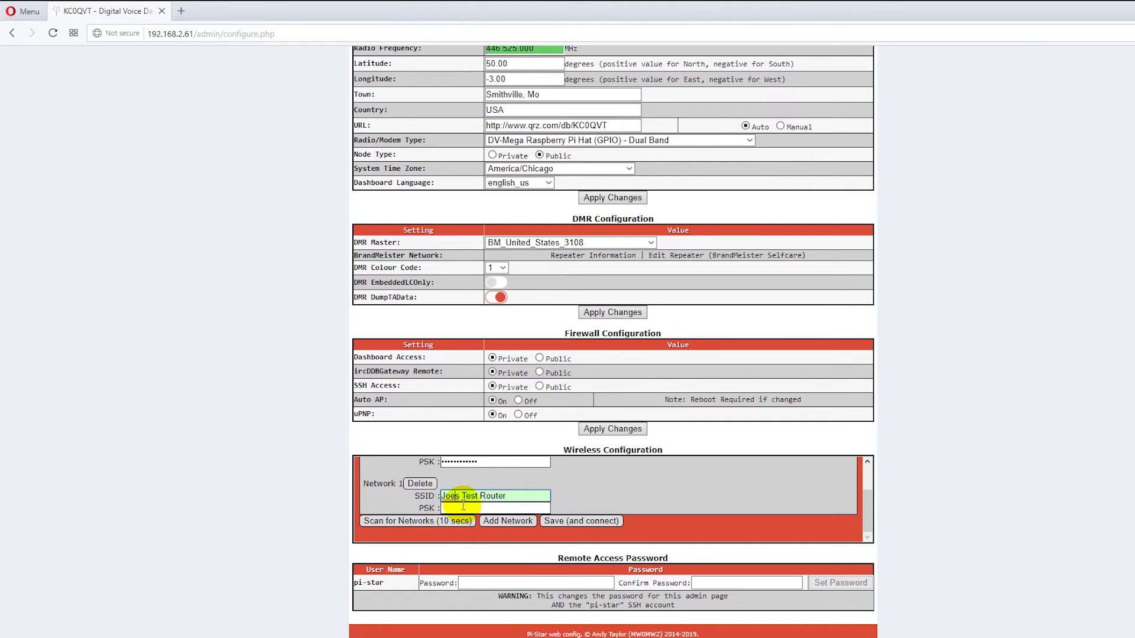
left_click(461, 507)
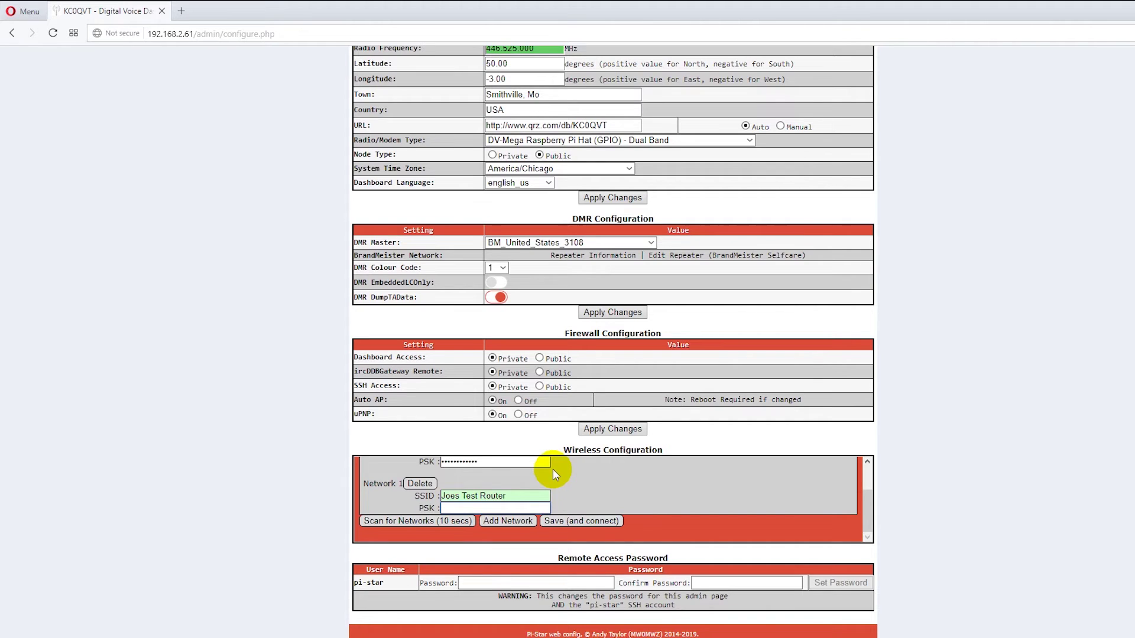
type("••••••••")
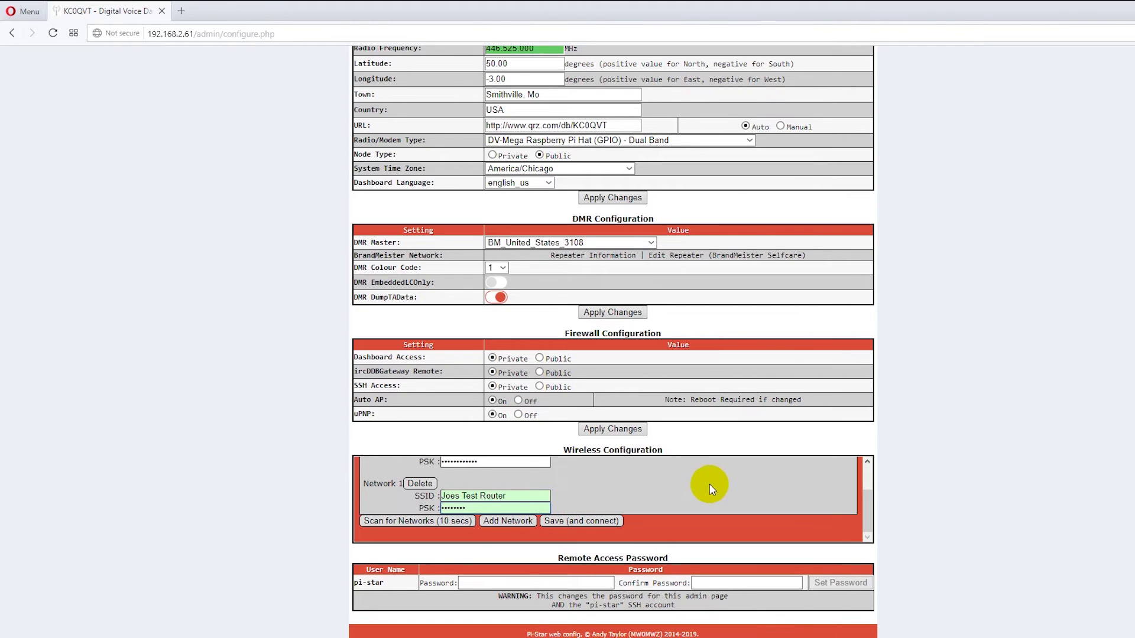
left_click_drag(507, 508, 418, 495)
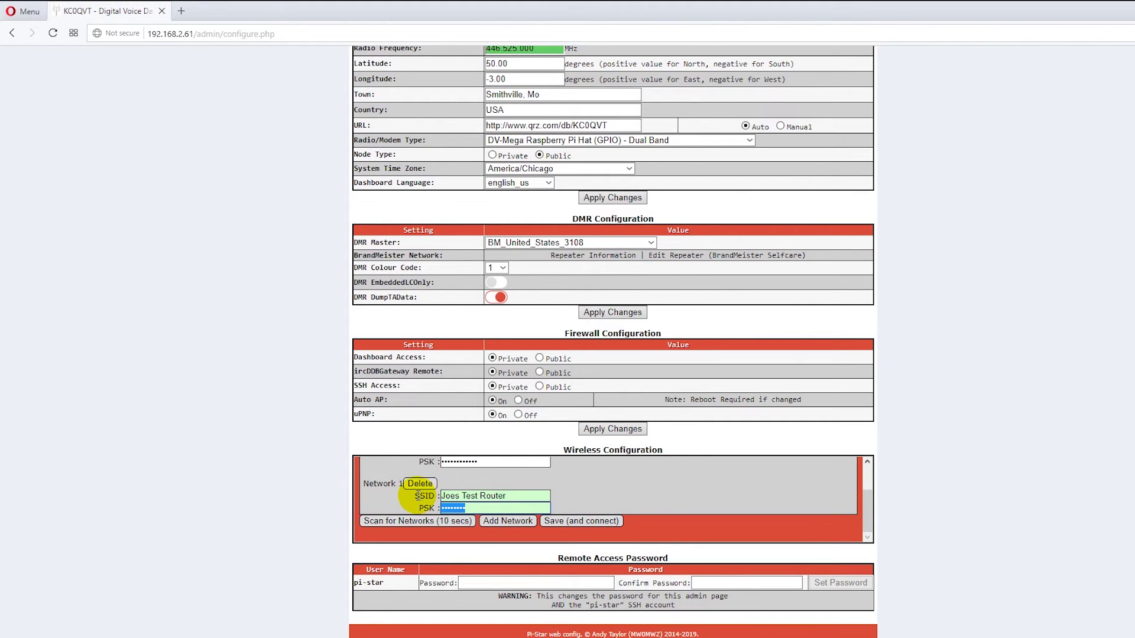
left_click(420, 483)
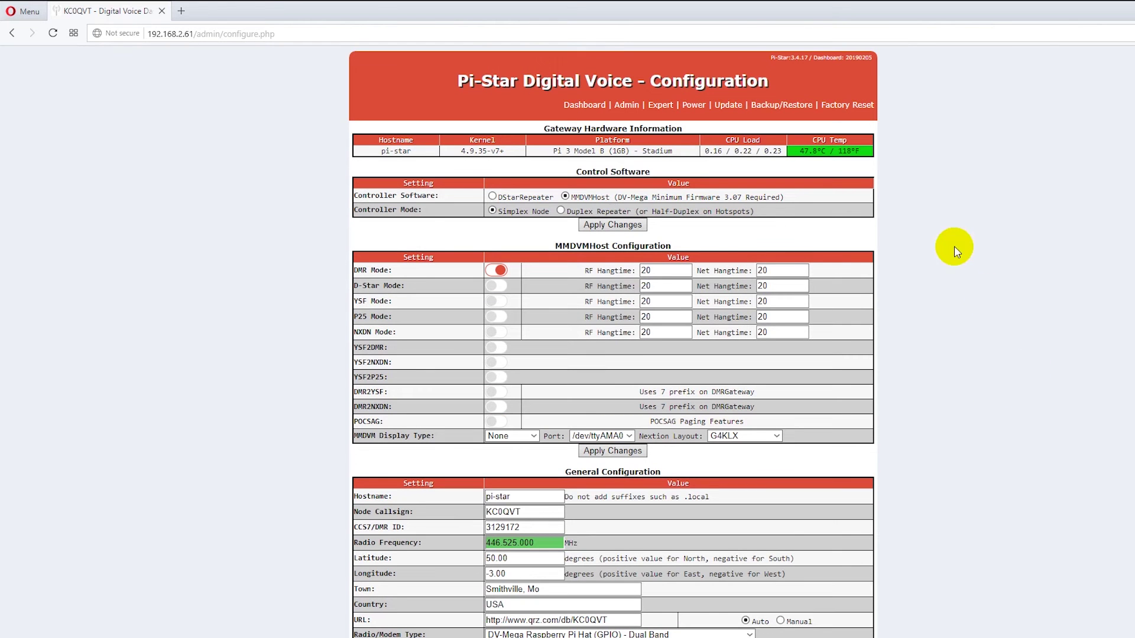
left_click(630, 111)
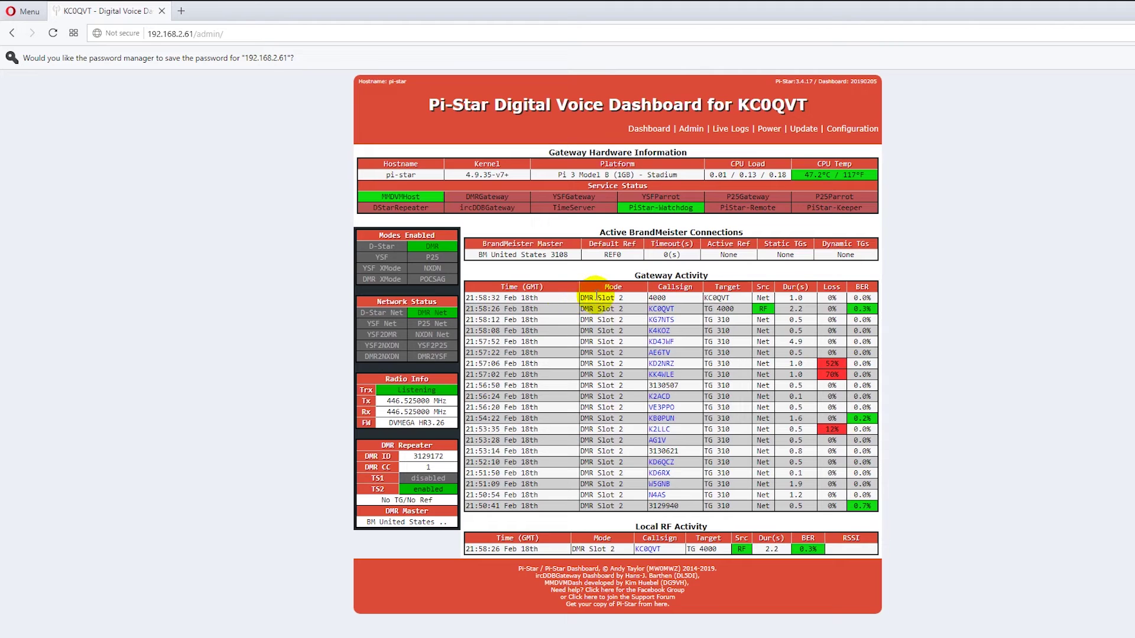
Review the Gateway Activity table, highlighting the latest BrandMeister entries.
left_click(566, 284)
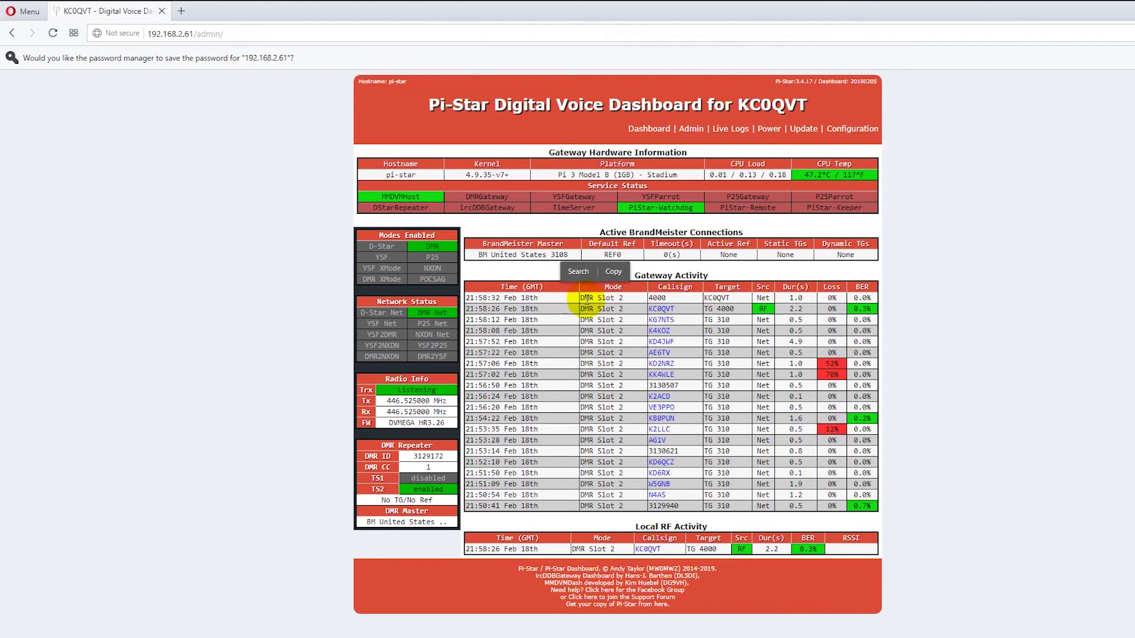
left_click_drag(585, 297, 674, 274)
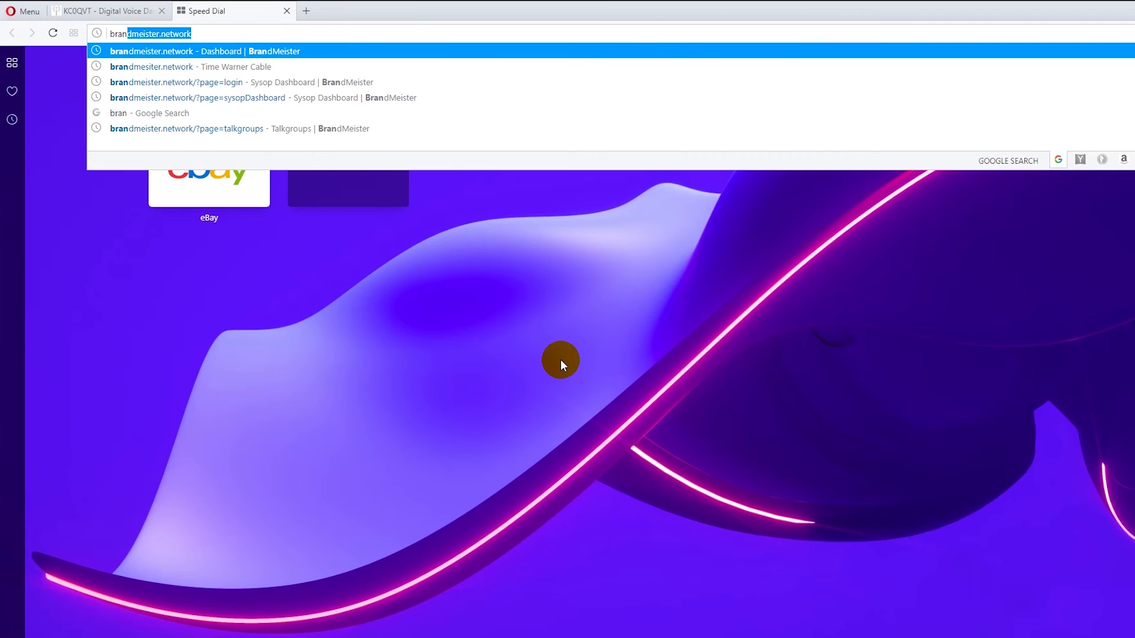
Go to brandmeister.network in the new tab.
type("ster")
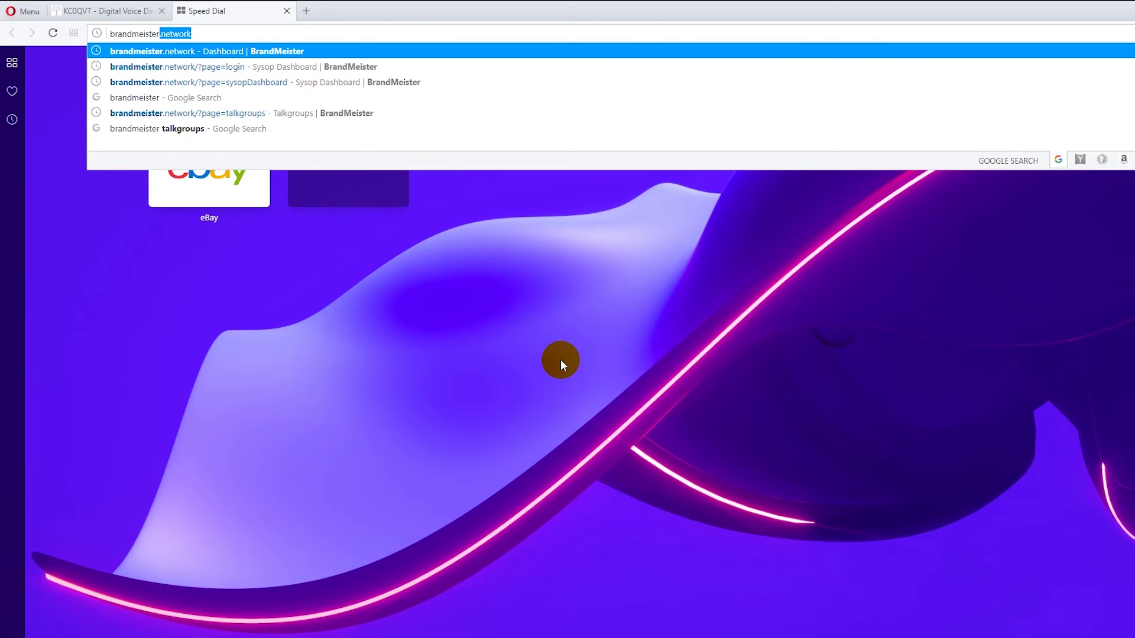
type(".network")
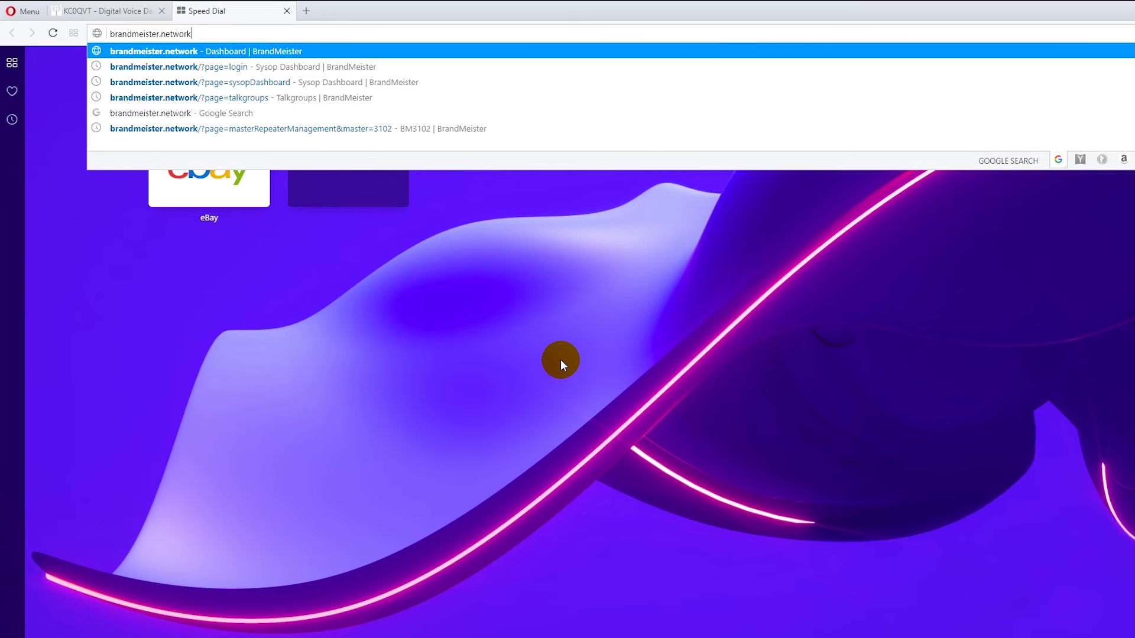
key("Return")
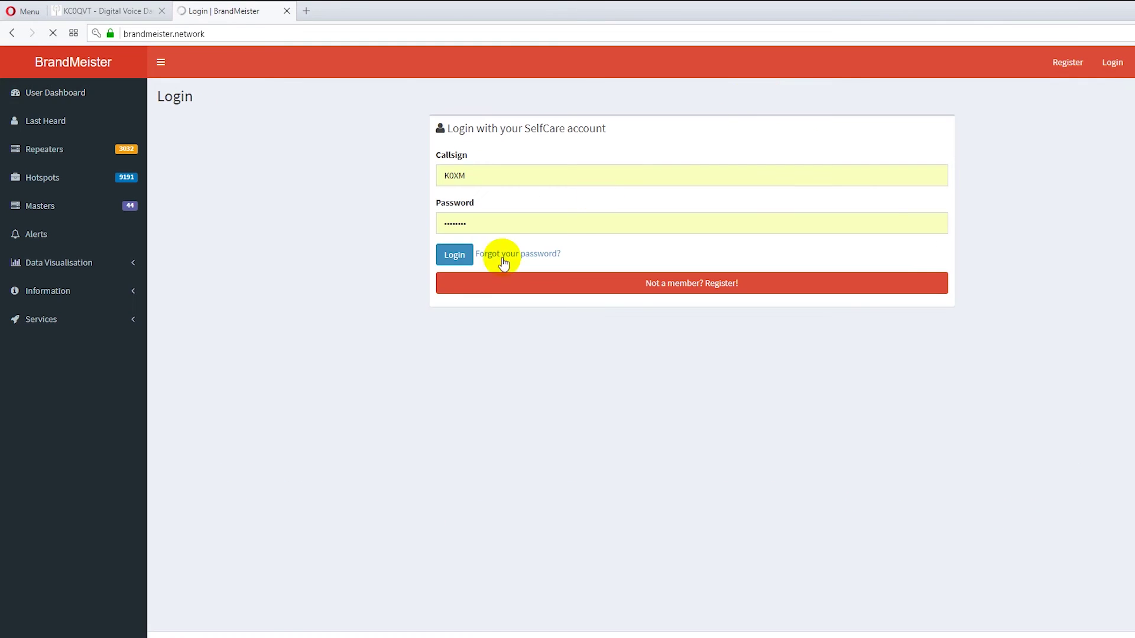
Log in with the saved credentials and pass the CAPTCHA by selecting the bridge images.
left_click(457, 255)
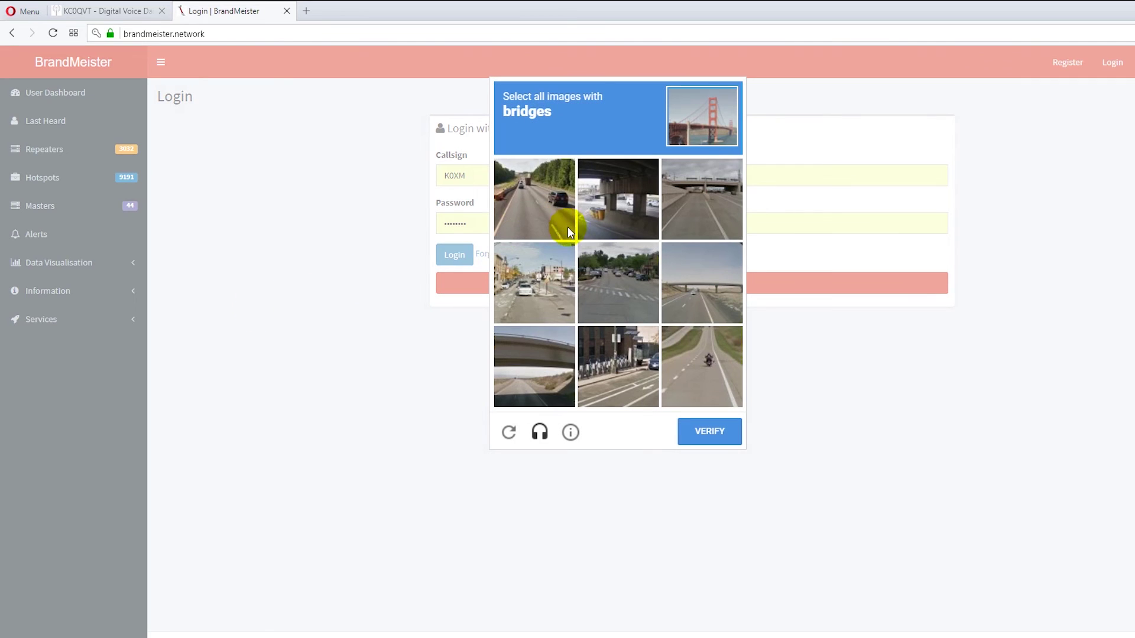
left_click(529, 215)
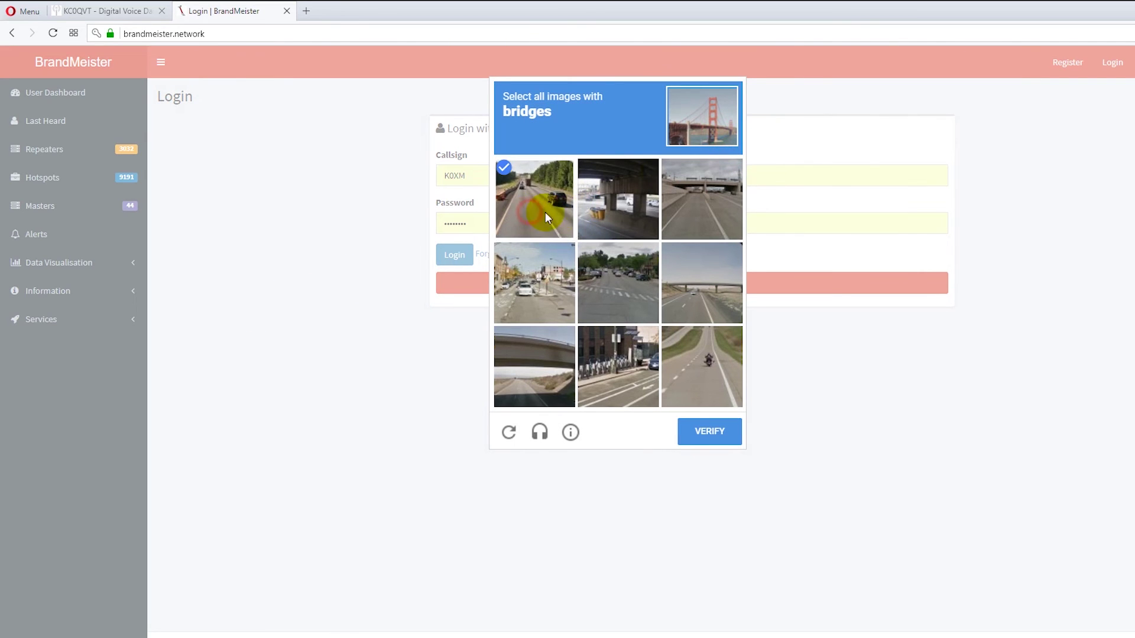
left_click(606, 201)
left_click(707, 194)
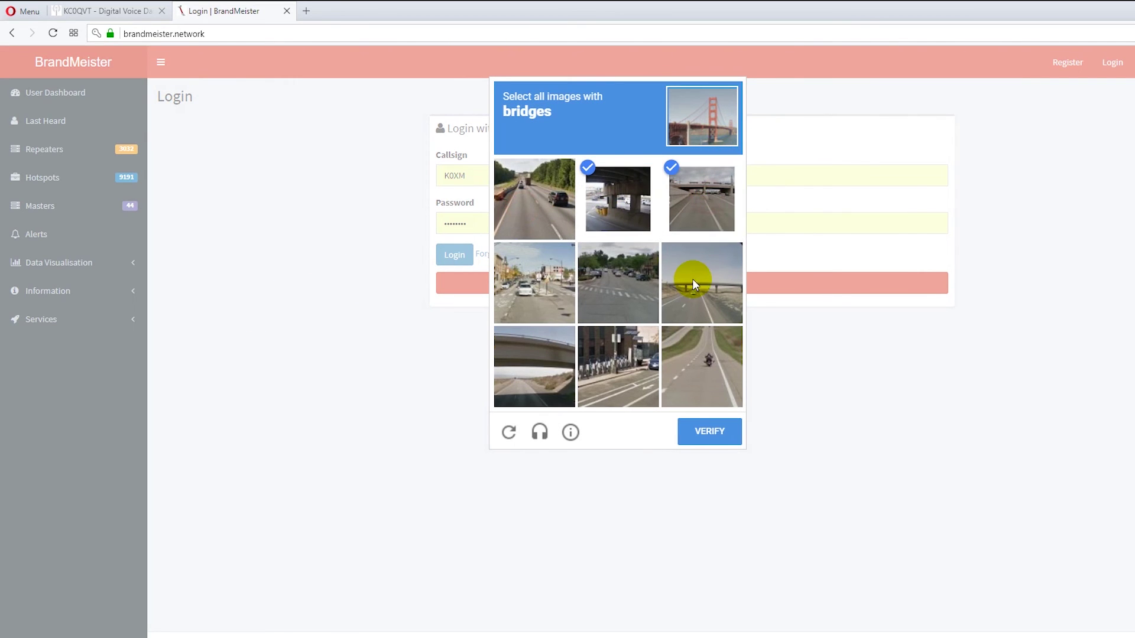
left_click(690, 280)
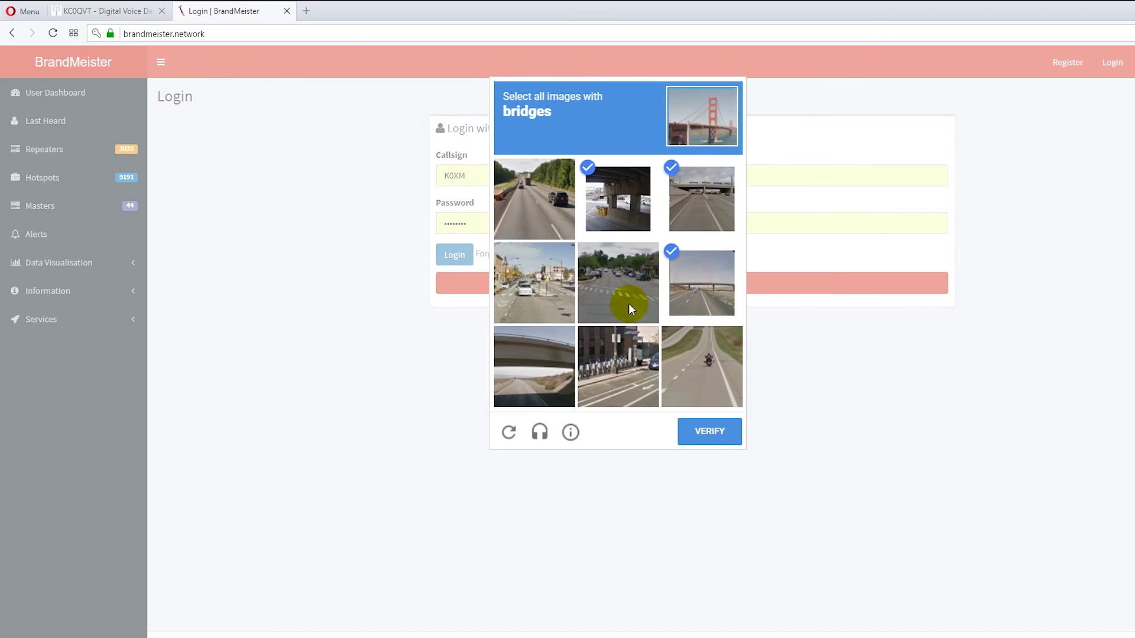
left_click(532, 376)
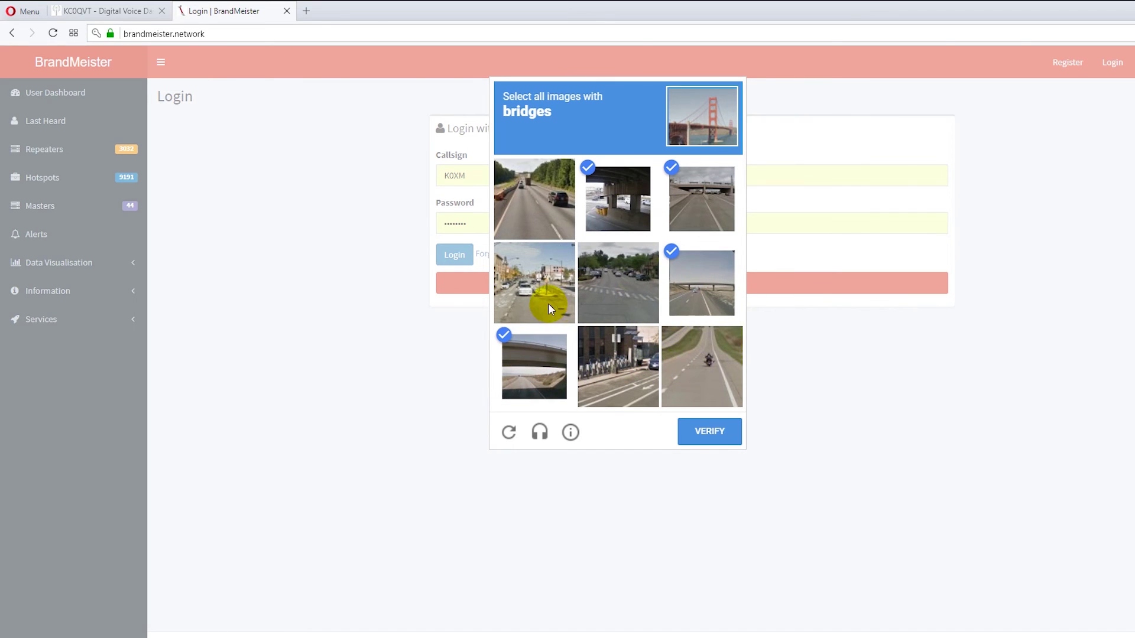
left_click(734, 435)
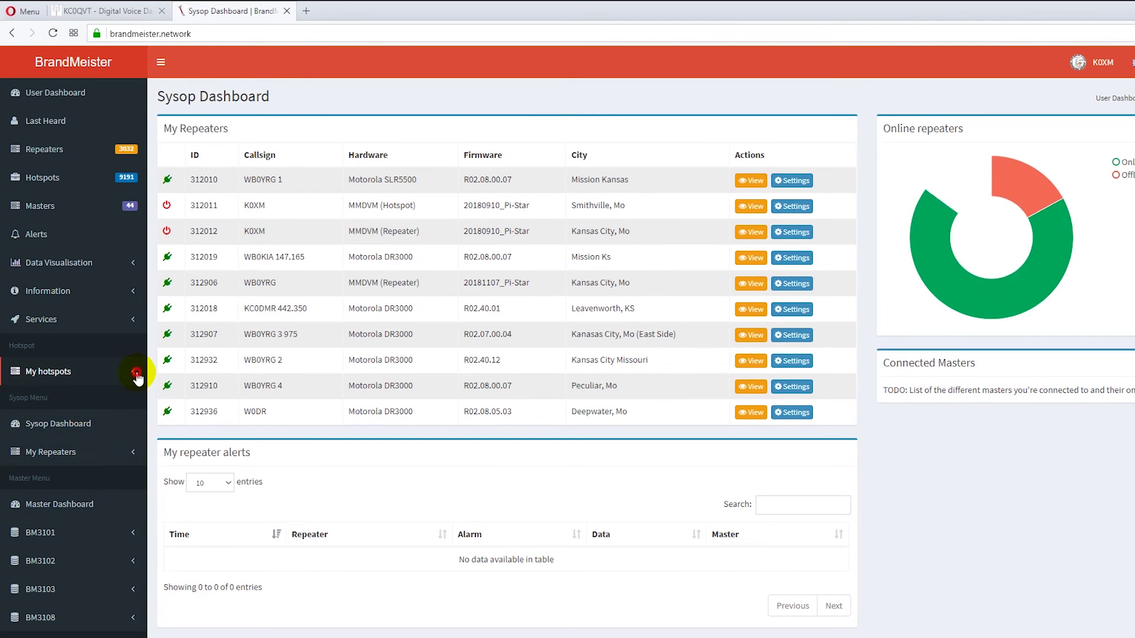
Open a hotspot from My hotspots, scroll through its settings, then close the tab.
left_click(134, 372)
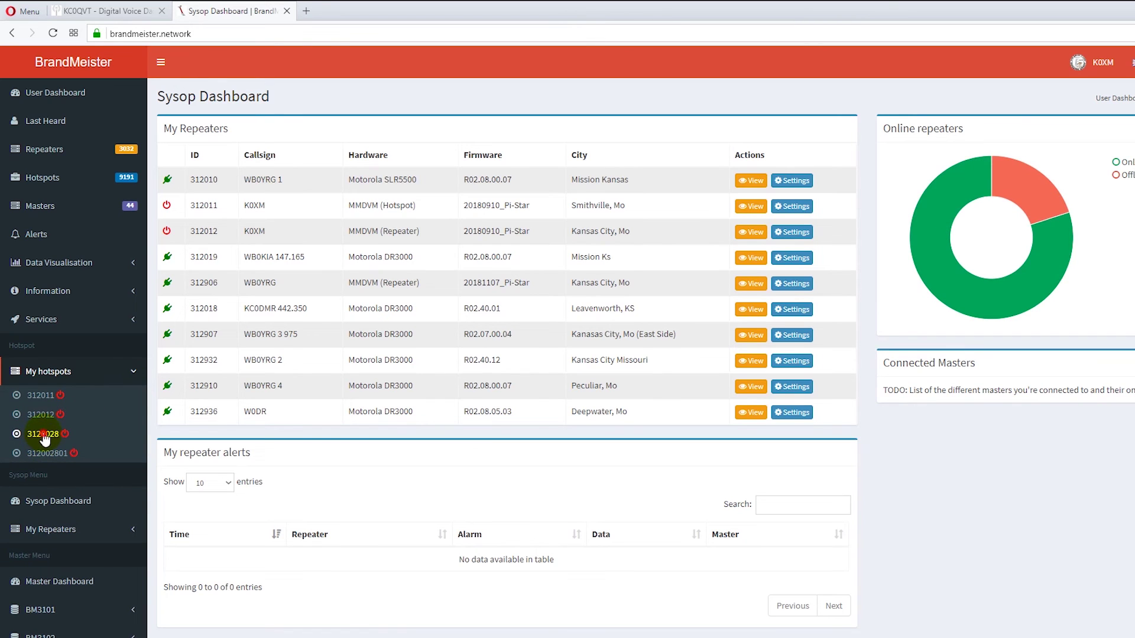
left_click(44, 434)
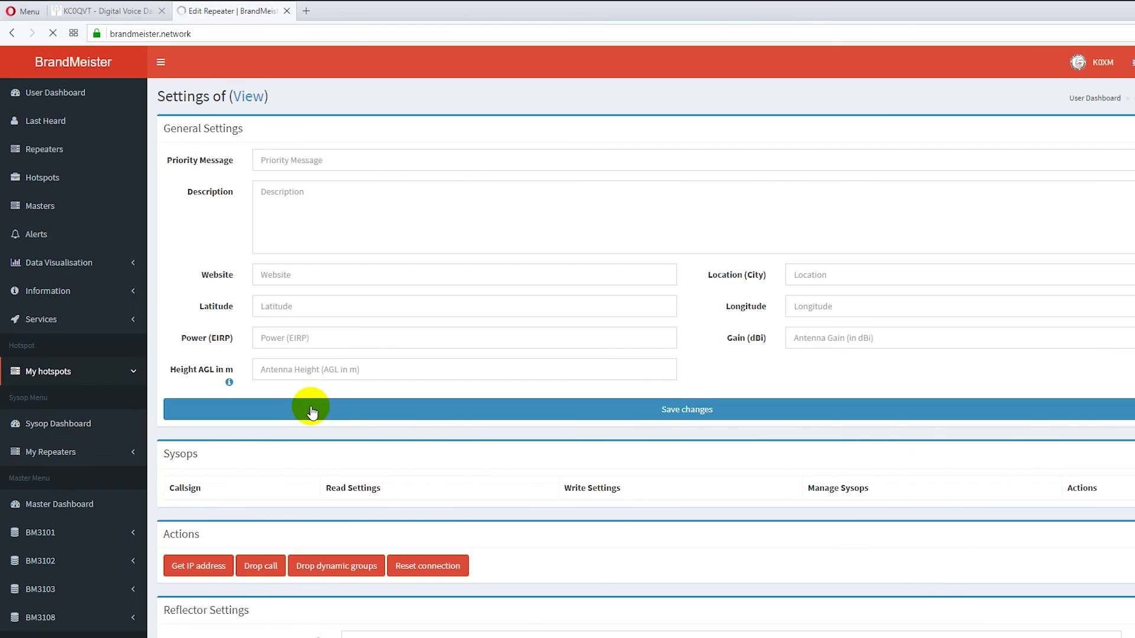
scroll(452, 407, "down", 2)
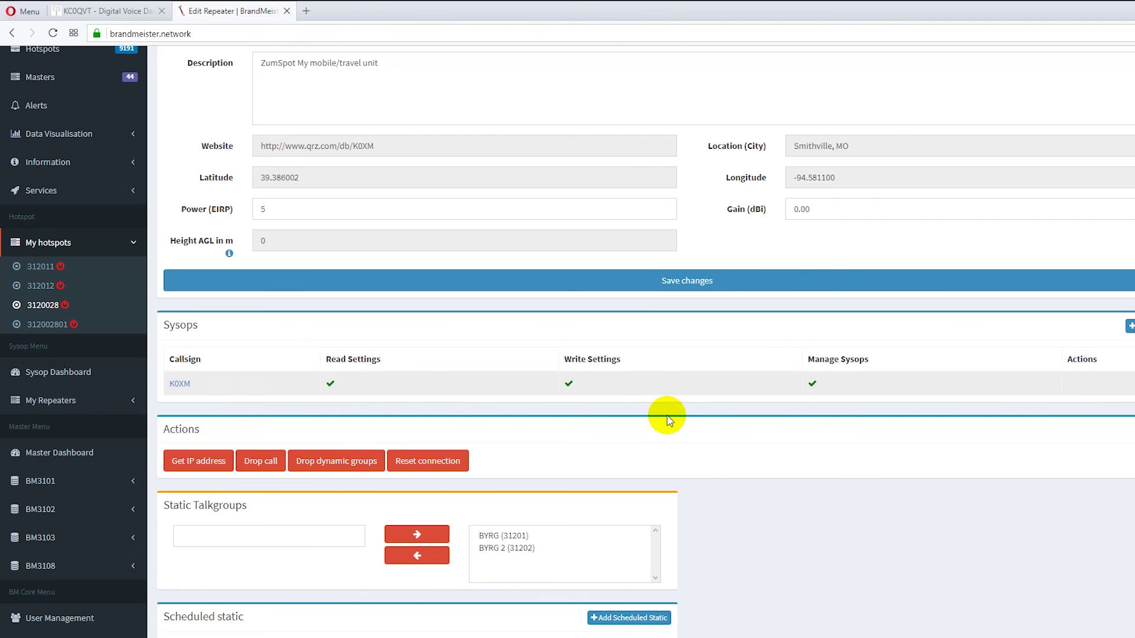
left_click(287, 11)
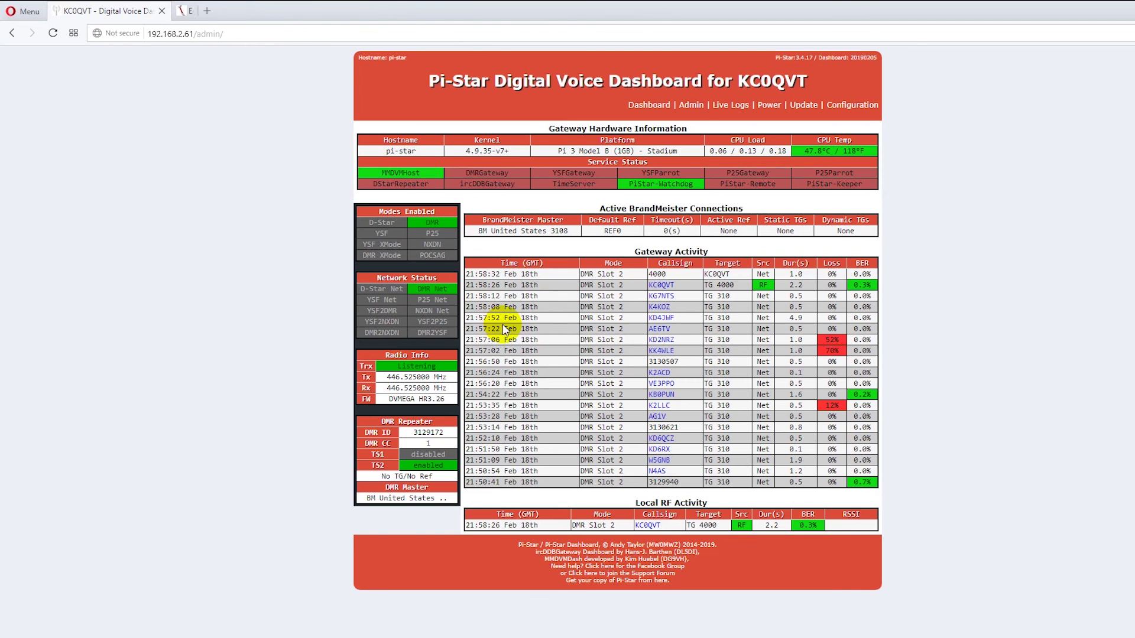